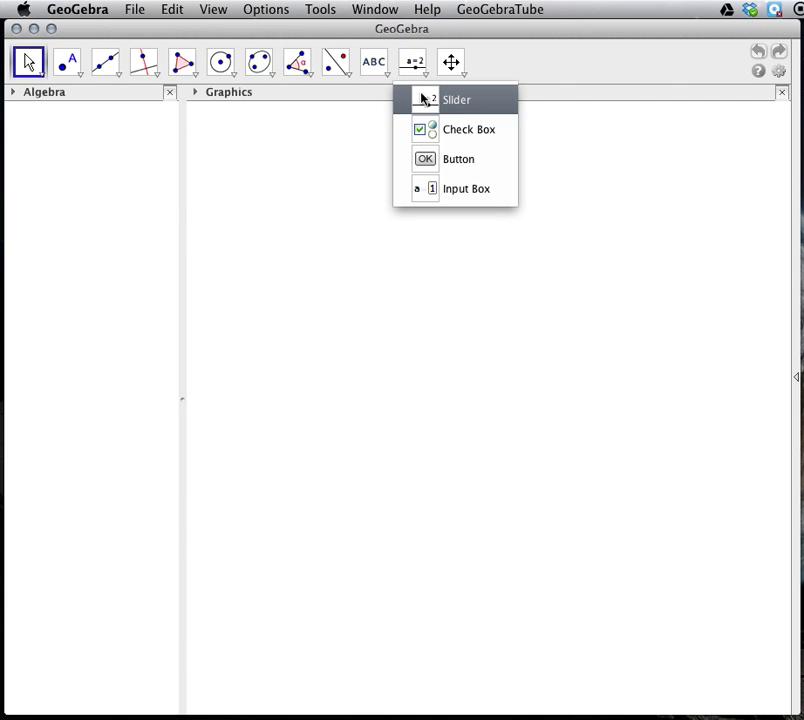
Create slider n with minimum 3, maximum 100 and increment 1.
{"action": "left_click", "coordinate": [422, 98]}
{"action": "left_click", "coordinate": [447, 141]}
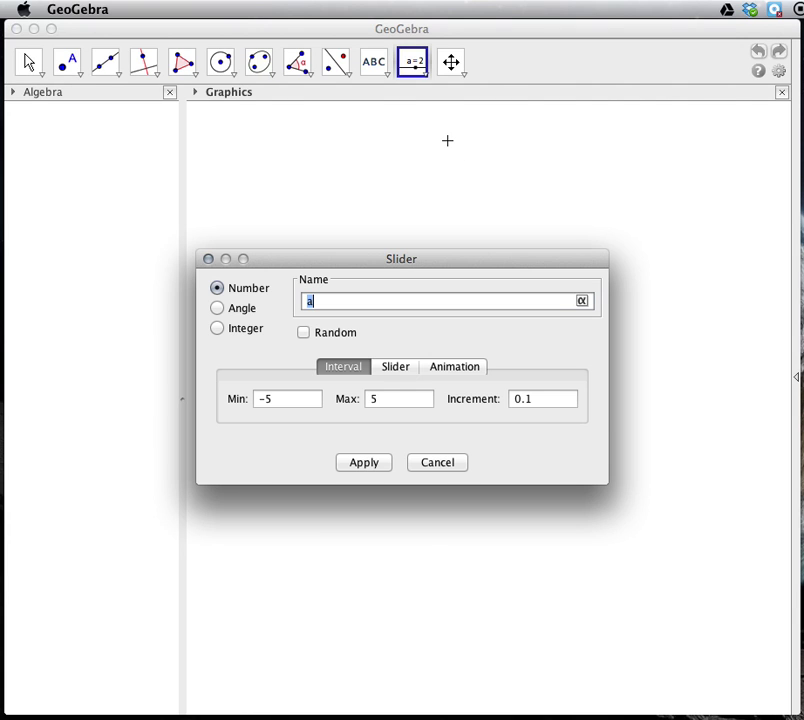
{"action": "type", "text": "n"}
{"action": "left_click_drag", "start_coordinate": [282, 401], "coordinate": [238, 403]}
{"action": "type", "text": "3"}
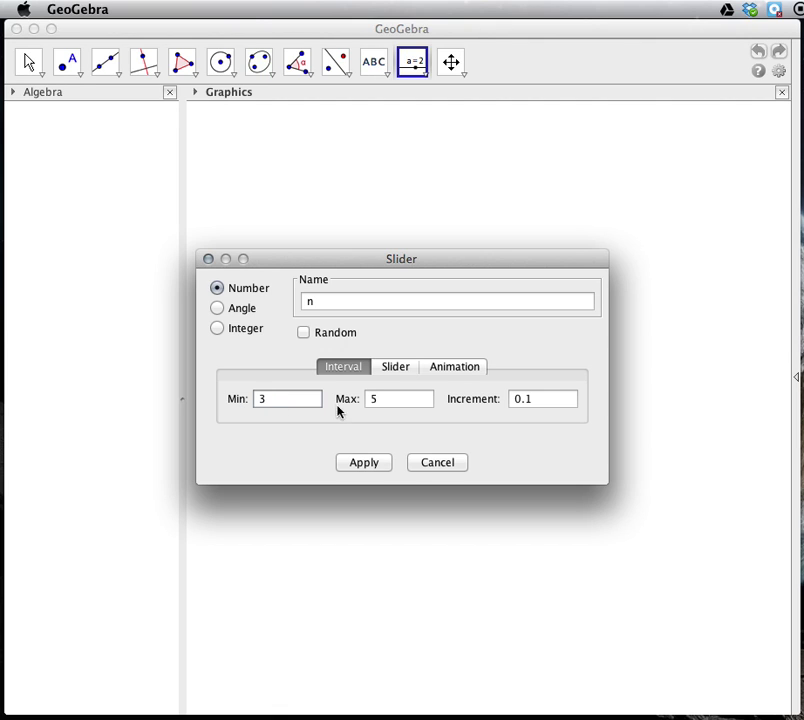
{"action": "left_click", "coordinate": [381, 402]}
{"action": "left_click_drag", "start_coordinate": [381, 402], "coordinate": [366, 402]}
{"action": "type", "text": "100"}
{"action": "left_click_drag", "start_coordinate": [538, 403], "coordinate": [502, 402]}
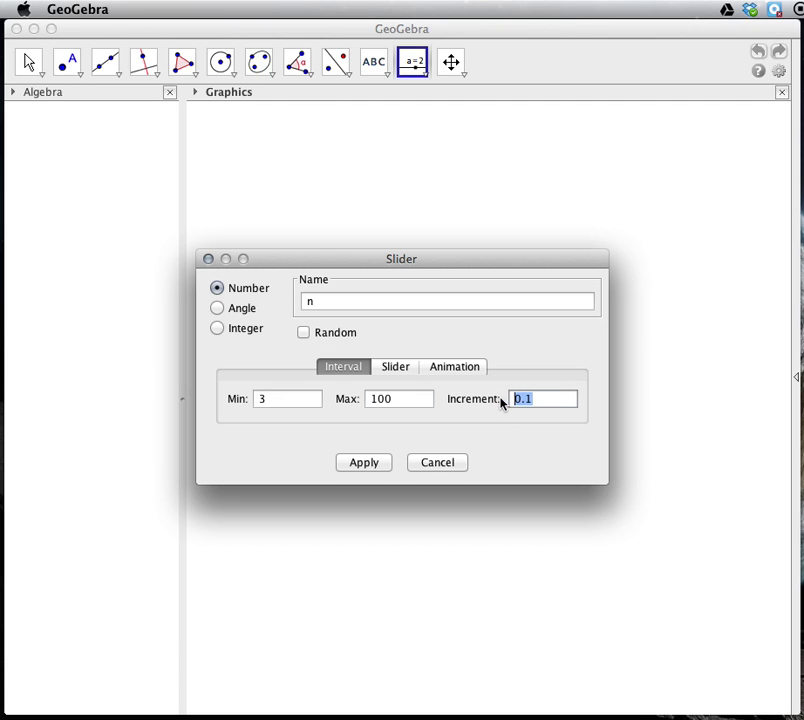
{"action": "type", "text": "1"}
{"action": "left_click", "coordinate": [370, 464]}
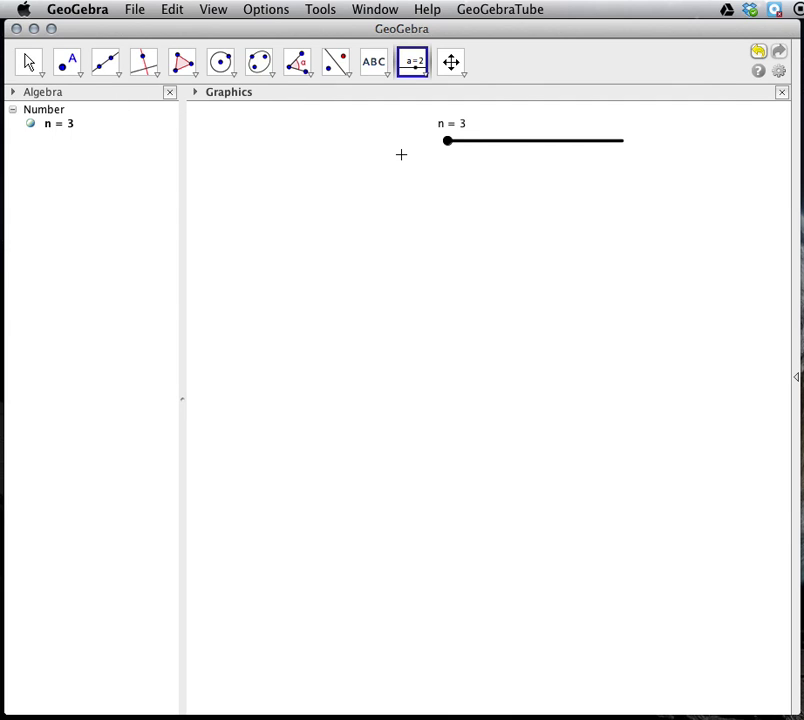
{"action": "left_click", "coordinate": [29, 63]}
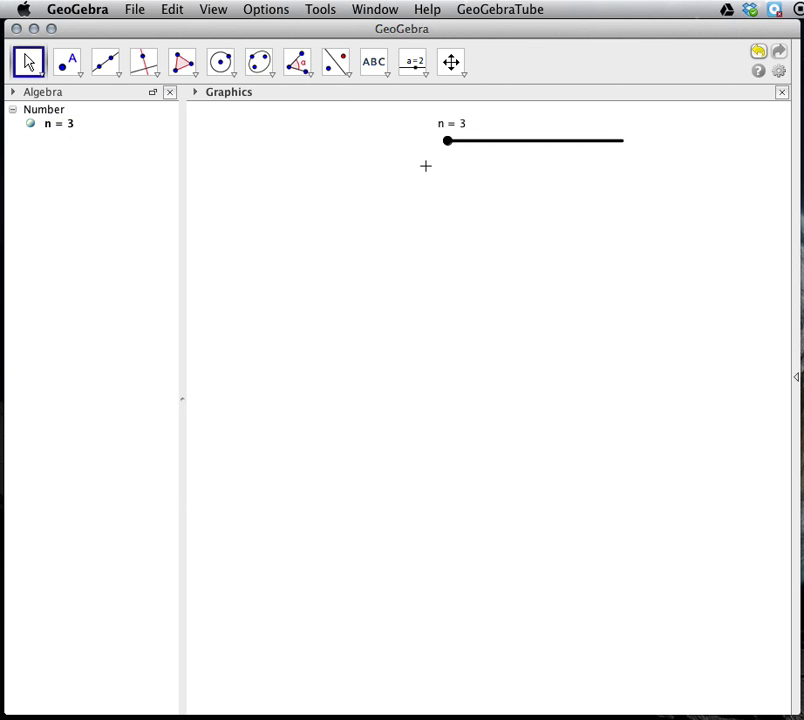
Draw circle c centred at A (2, 0) passing through B (2, 5).
{"action": "left_click_drag", "start_coordinate": [450, 143], "coordinate": [422, 139]}
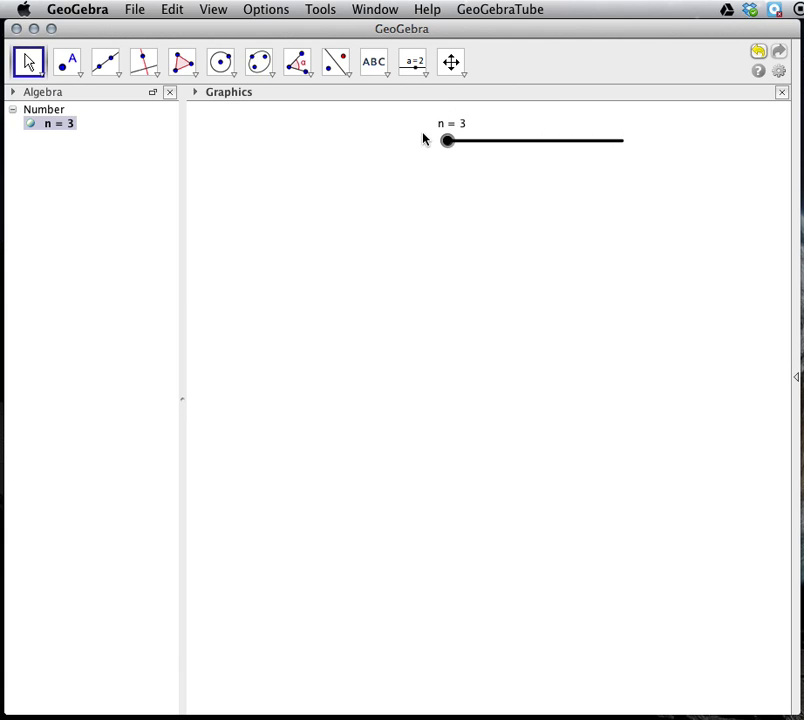
{"action": "left_click", "coordinate": [234, 76]}
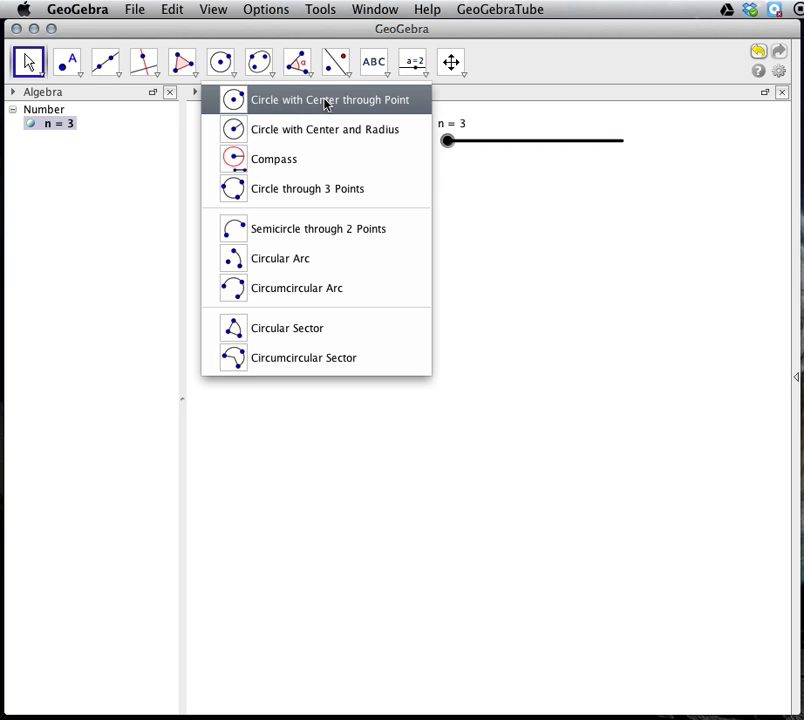
{"action": "left_click", "coordinate": [241, 101]}
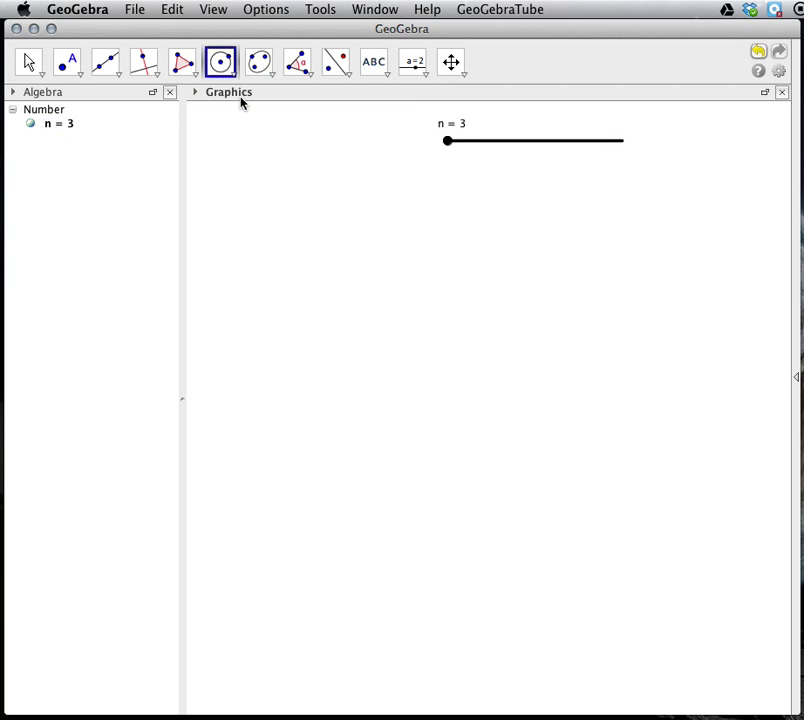
{"action": "left_click", "coordinate": [458, 376]}
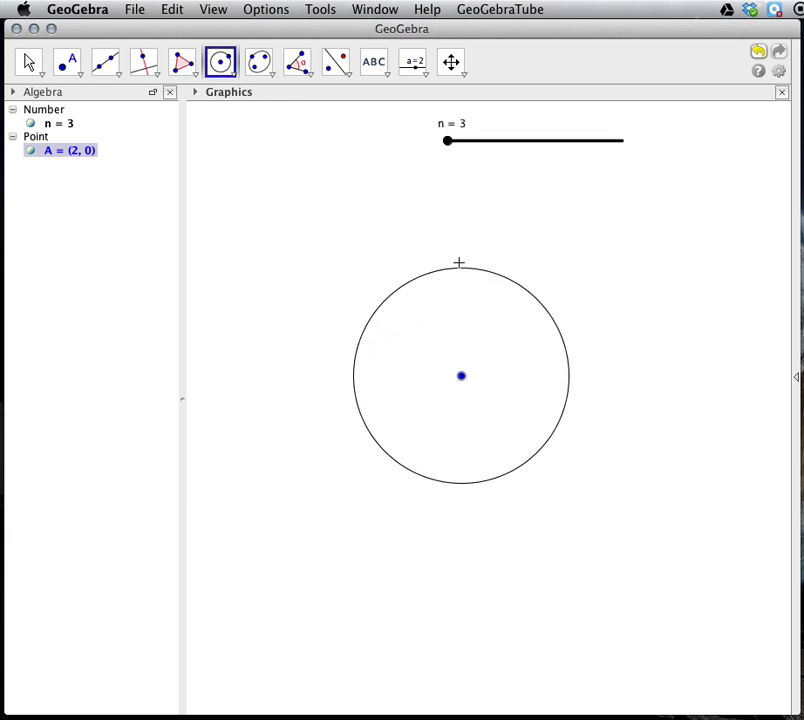
{"action": "left_click", "coordinate": [463, 159]}
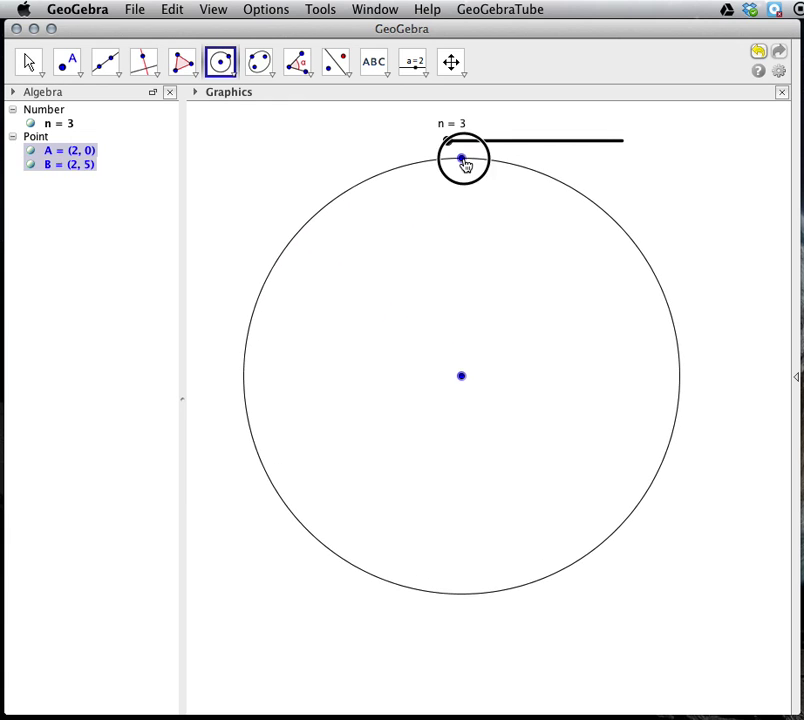
{"action": "left_click", "coordinate": [29, 62]}
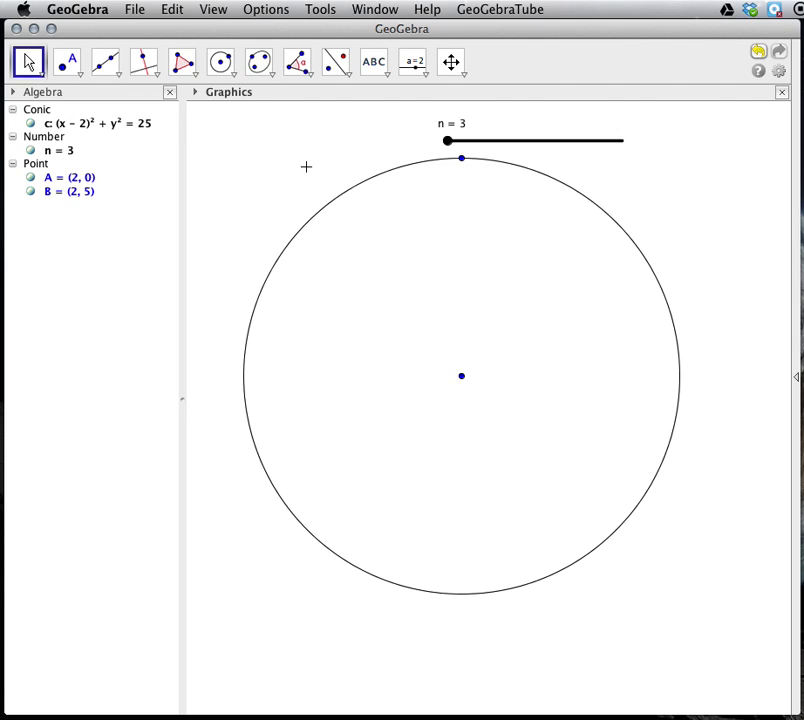
Select points B and A and circle c in turn, then clear the selection.
{"action": "left_click", "coordinate": [461, 159]}
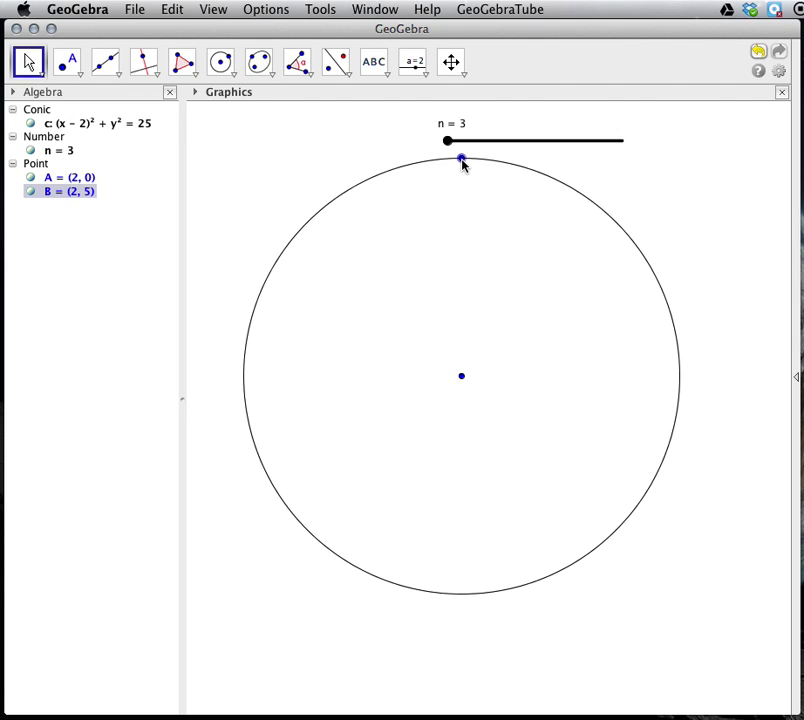
{"action": "left_click", "coordinate": [461, 377]}
{"action": "left_click", "coordinate": [461, 159]}
{"action": "left_click", "coordinate": [409, 164]}
{"action": "left_click", "coordinate": [298, 251]}
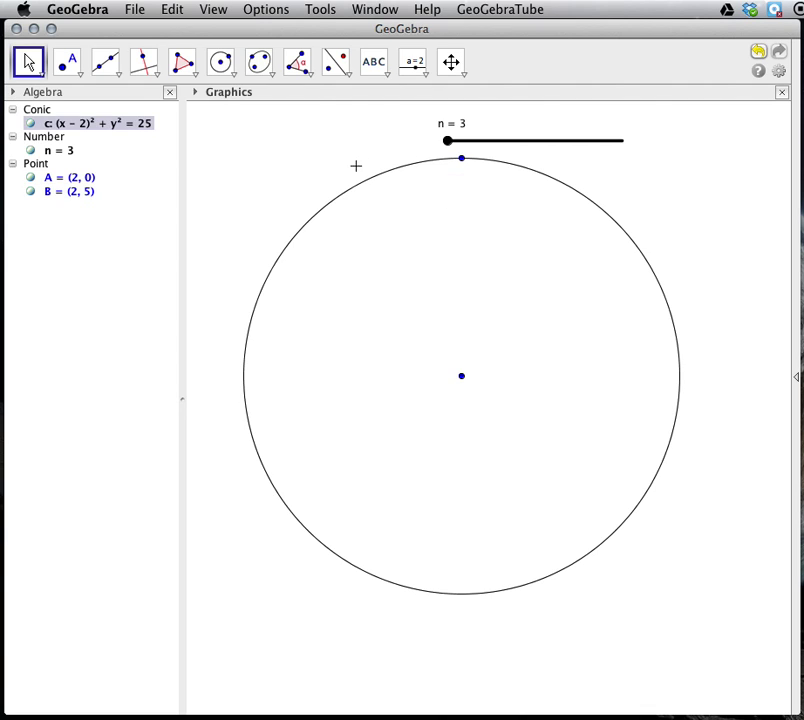
Rotate B about A by 360/n degrees counter-clockwise to create point B'.
{"action": "left_click", "coordinate": [349, 76]}
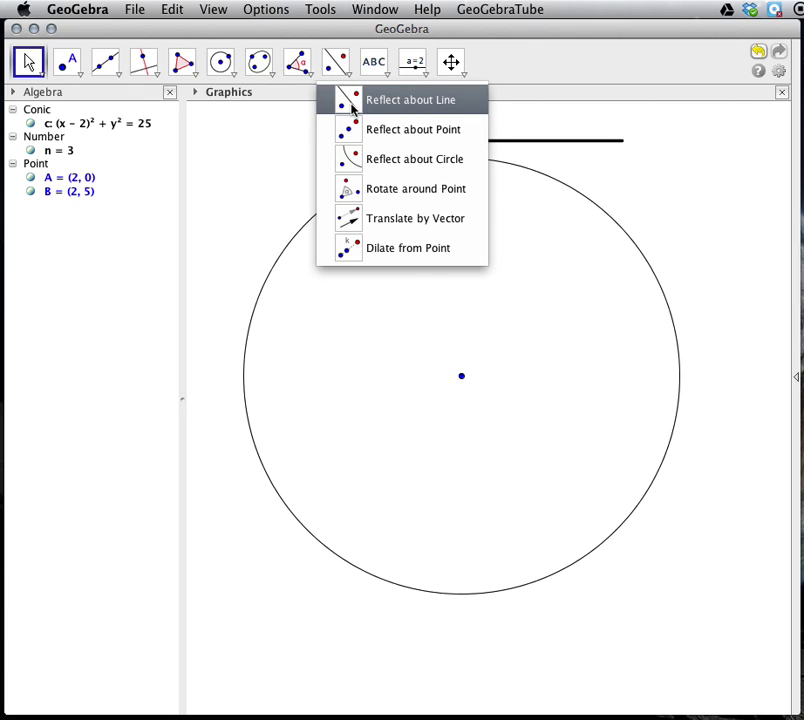
{"action": "left_click", "coordinate": [405, 197]}
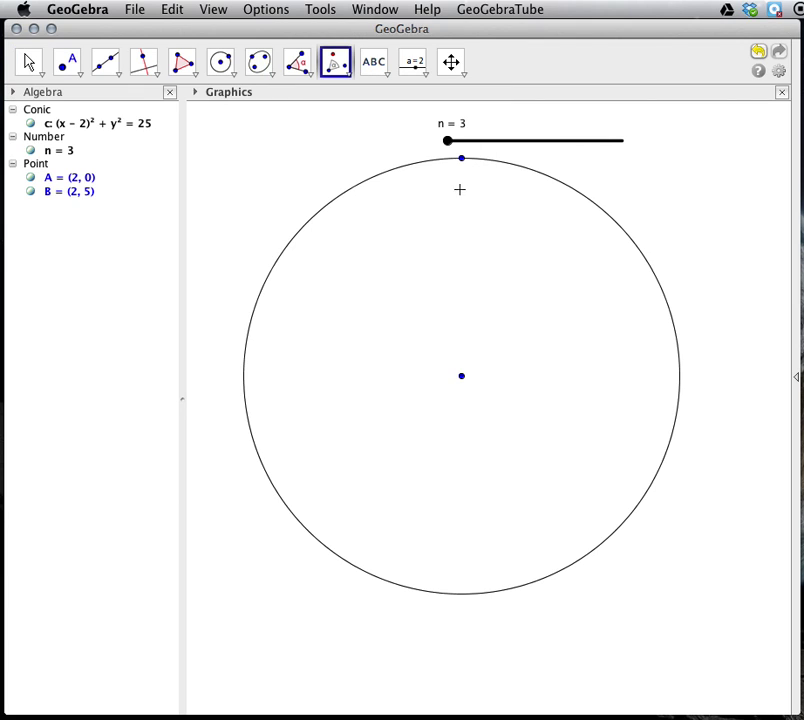
{"action": "left_click", "coordinate": [462, 162]}
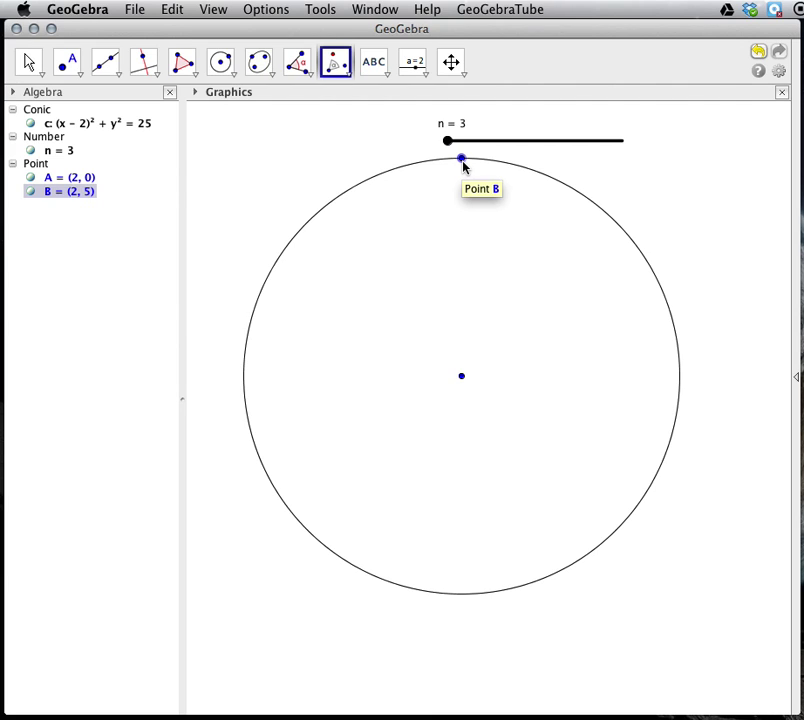
{"action": "left_click", "coordinate": [463, 375]}
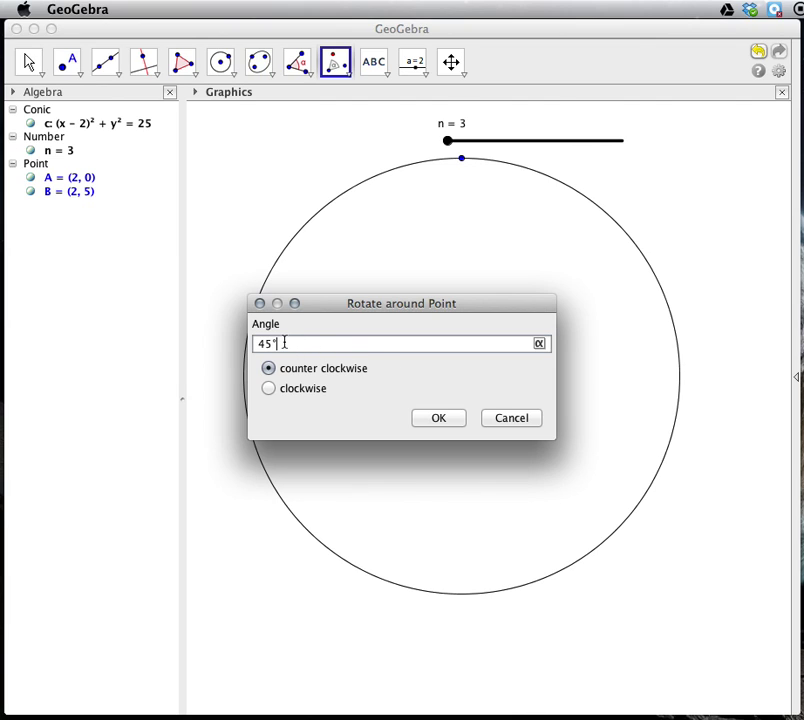
{"action": "left_click_drag", "start_coordinate": [284, 342], "coordinate": [248, 345]}
{"action": "type", "text": "360/n°"}
{"action": "left_click", "coordinate": [445, 420]}
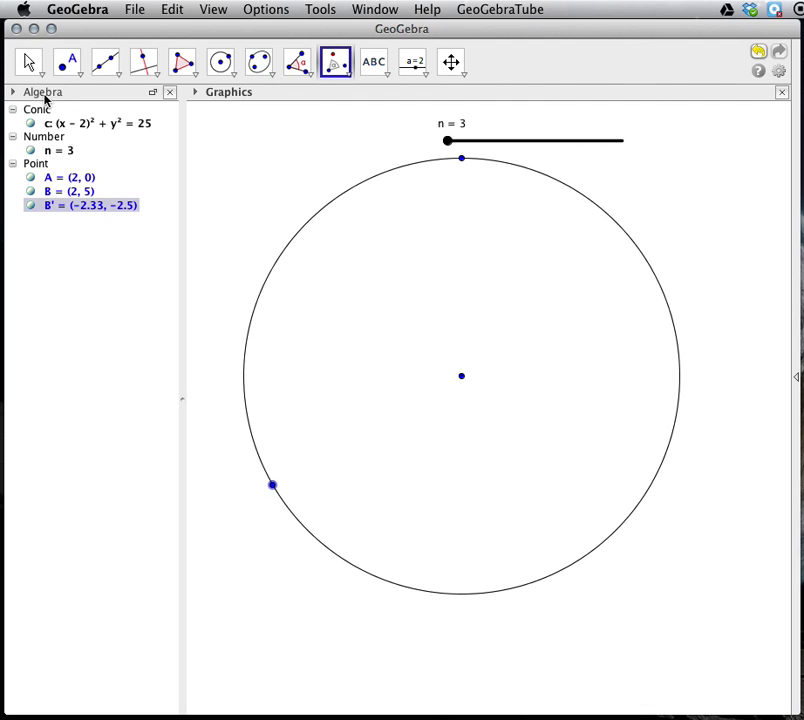
{"action": "left_click", "coordinate": [29, 62]}
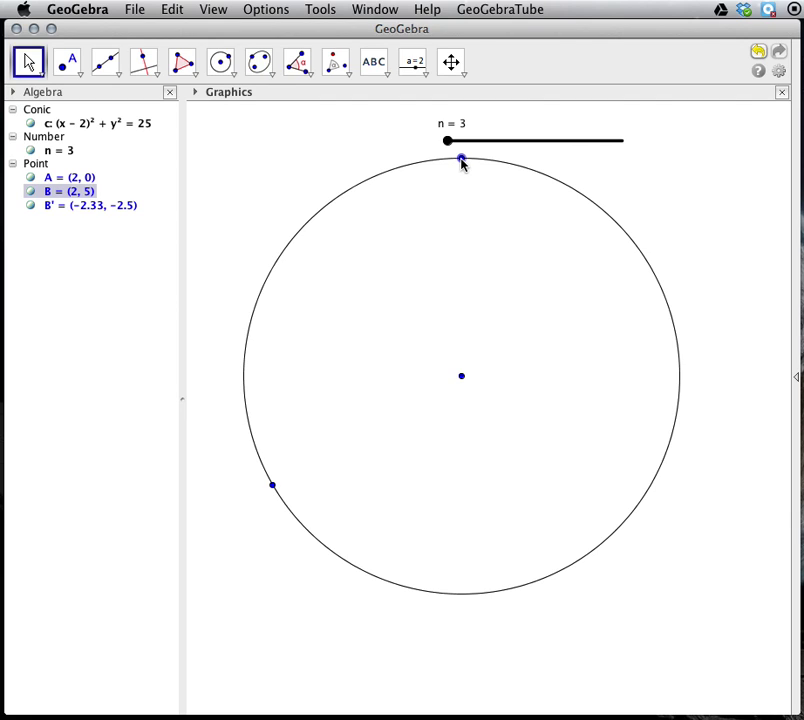
Build a regular polygon on B and B' with n vertices, giving an inscribed triangle.
{"action": "left_click", "coordinate": [195, 76]}
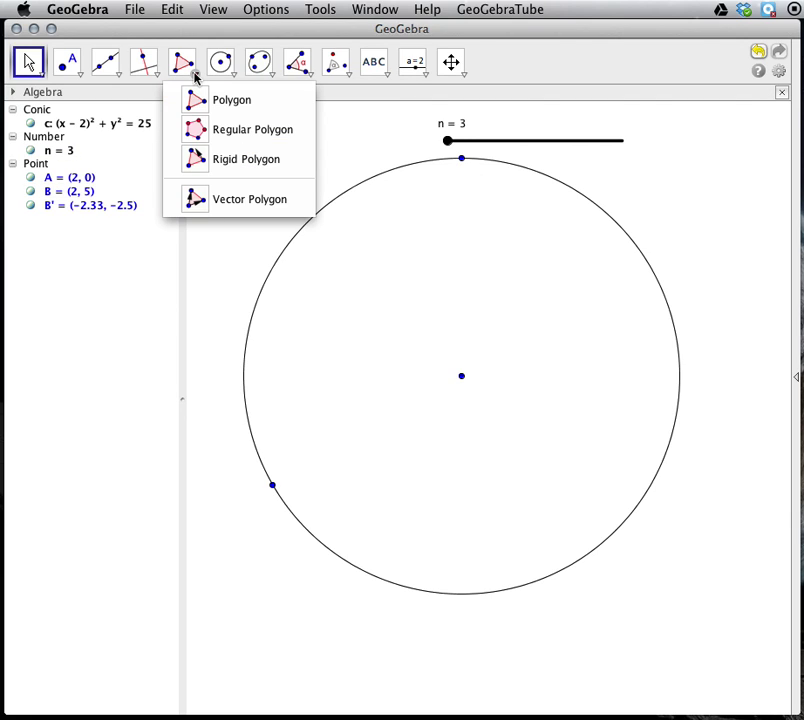
{"action": "left_click", "coordinate": [273, 132]}
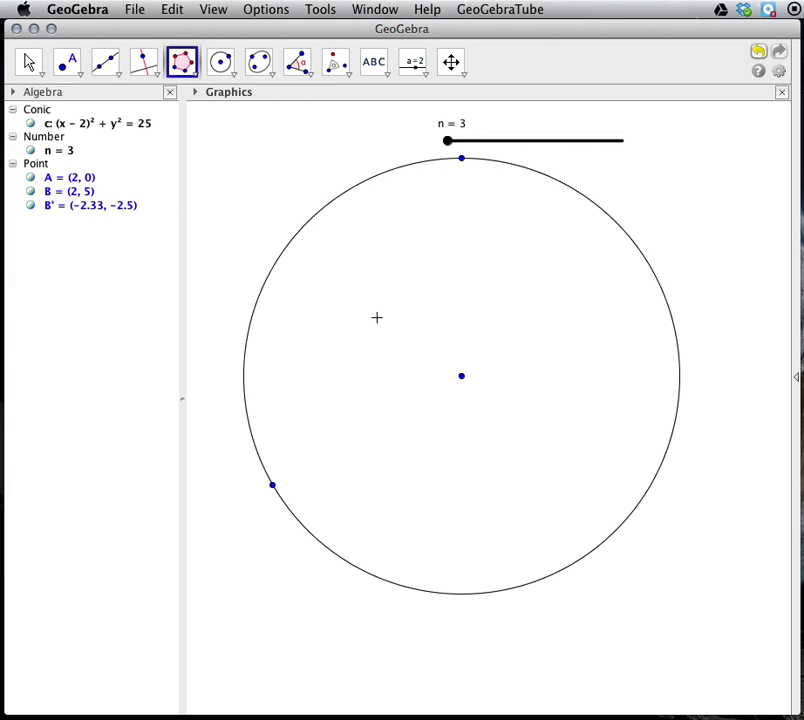
{"action": "left_click", "coordinate": [461, 158]}
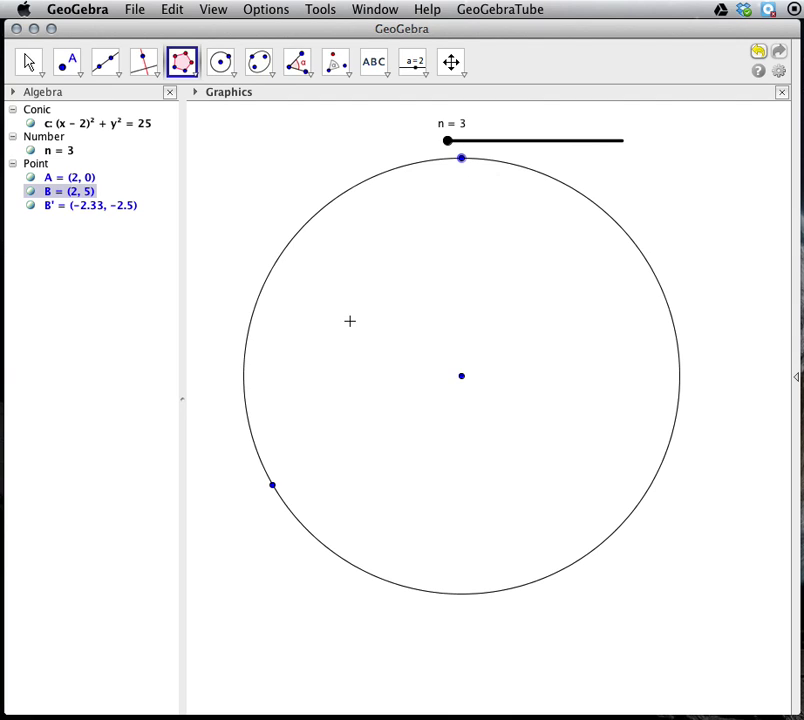
{"action": "left_click", "coordinate": [273, 485]}
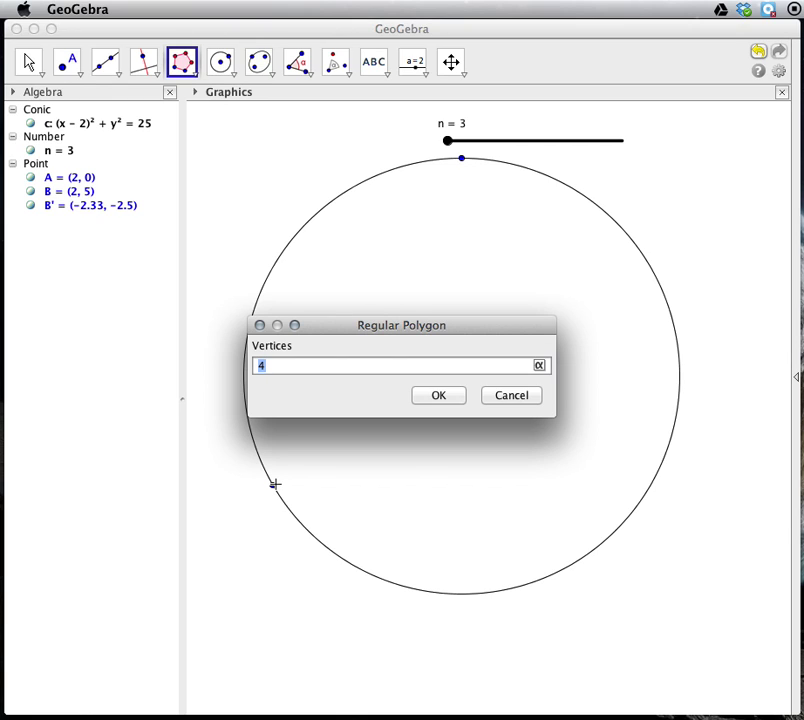
{"action": "type", "text": "n"}
{"action": "left_click", "coordinate": [455, 160]}
{"action": "left_click", "coordinate": [271, 368]}
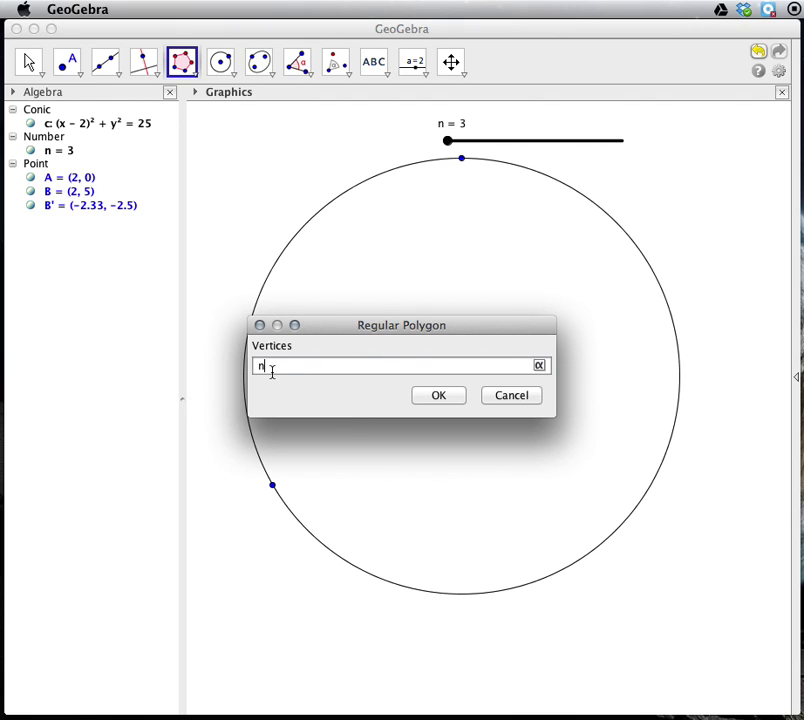
{"action": "left_click", "coordinate": [440, 397]}
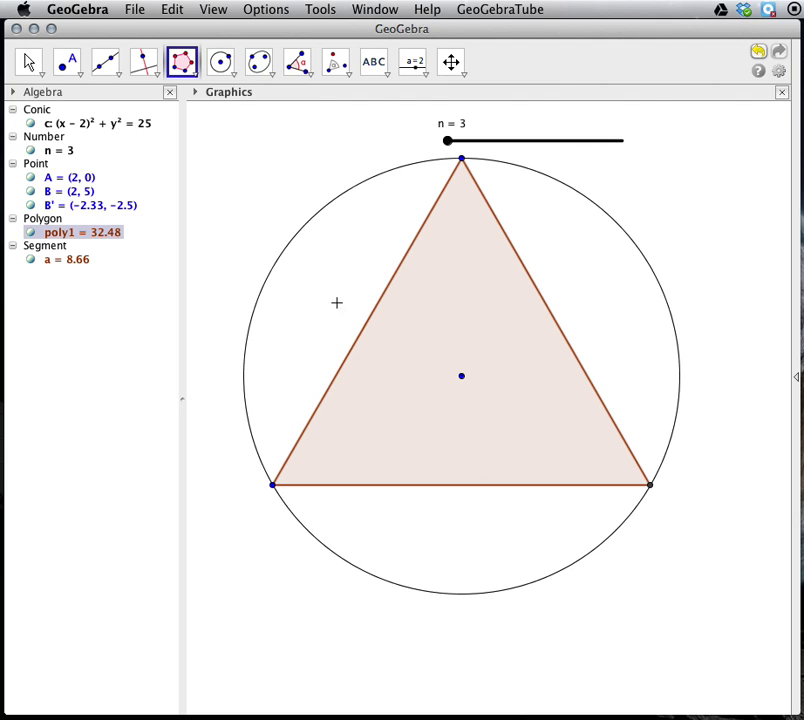
{"action": "left_click", "coordinate": [27, 64]}
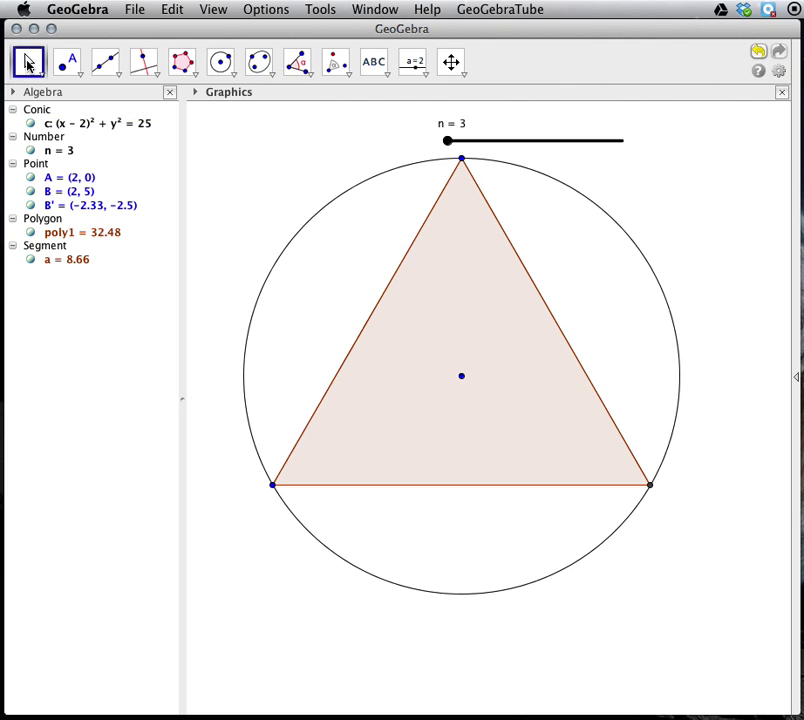
Drag slider n up to 34 sides, then back down to 4 for a square.
{"action": "mouse_move", "coordinate": [447, 141]}
{"action": "left_mouse_down"}
{"action": "mouse_move", "coordinate": [506, 145]}
{"action": "mouse_move", "coordinate": [449, 143]}
{"action": "mouse_move", "coordinate": [502, 144]}
{"action": "mouse_move", "coordinate": [456, 142]}
{"action": "left_mouse_up"}
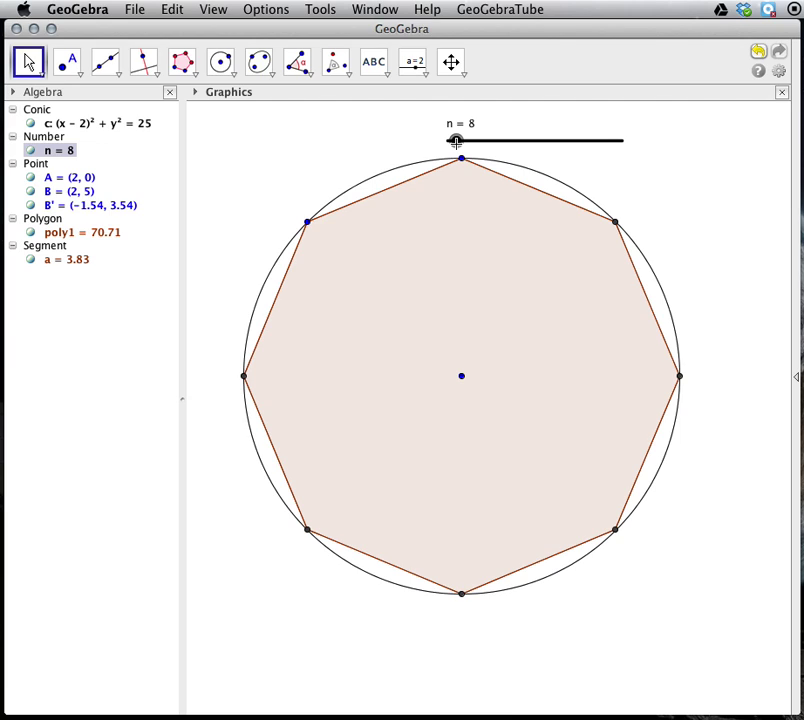
{"action": "left_click_drag", "start_coordinate": [458, 143], "coordinate": [503, 143]}
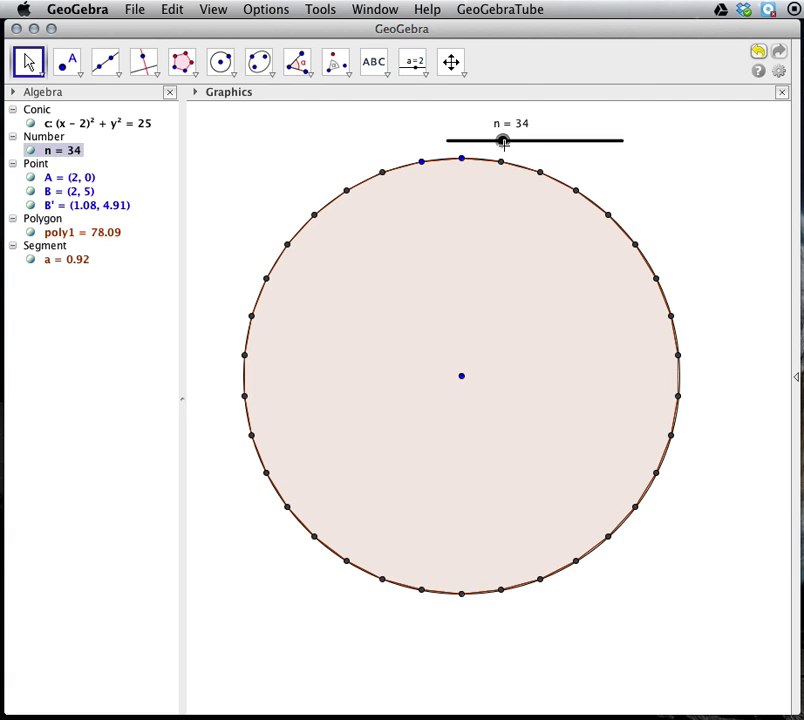
{"action": "left_click_drag", "start_coordinate": [505, 148], "coordinate": [448, 140]}
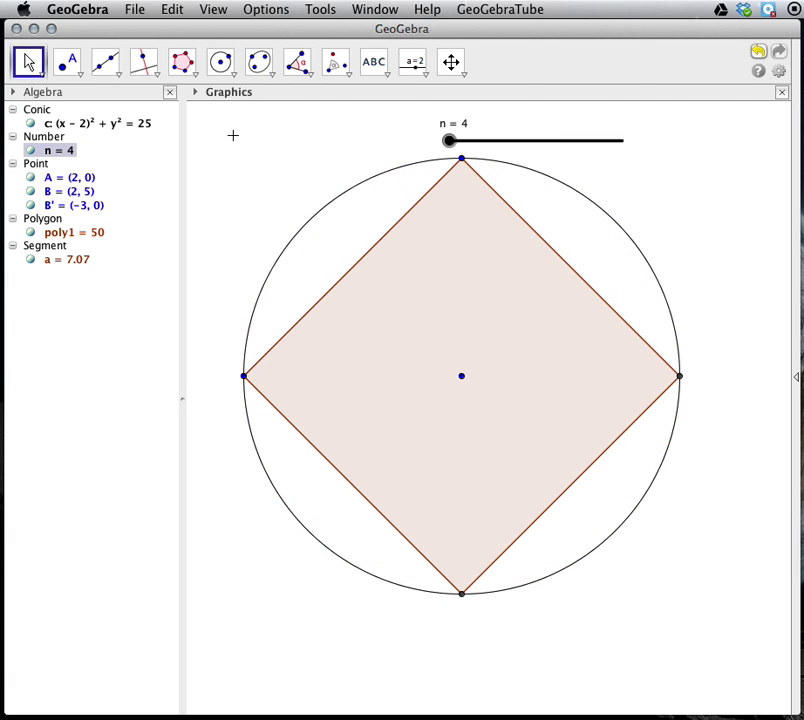
Draw radius segment f₃ of length 5 from centre A to point B.
{"action": "left_click", "coordinate": [115, 72]}
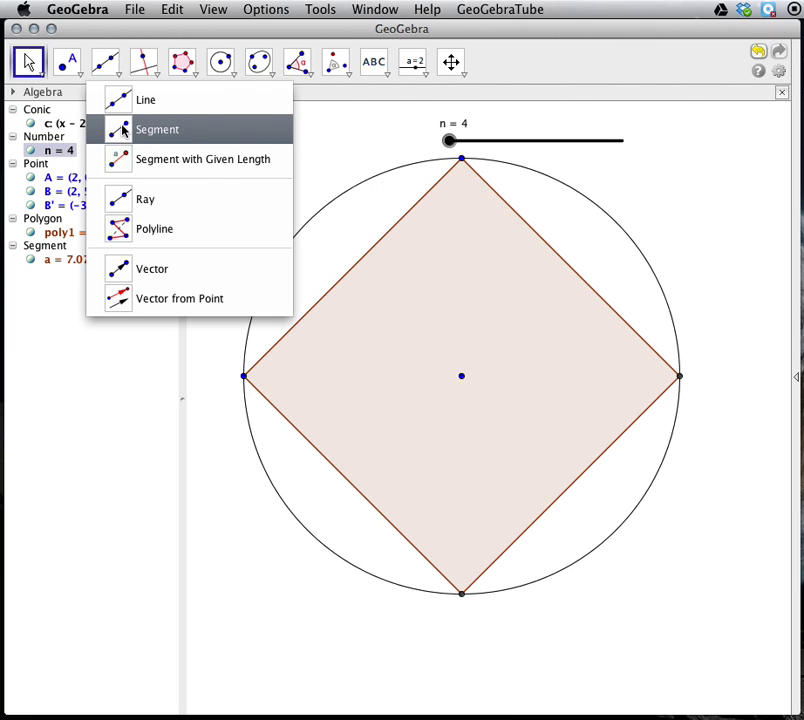
{"action": "left_click", "coordinate": [123, 133]}
{"action": "left_click", "coordinate": [461, 376]}
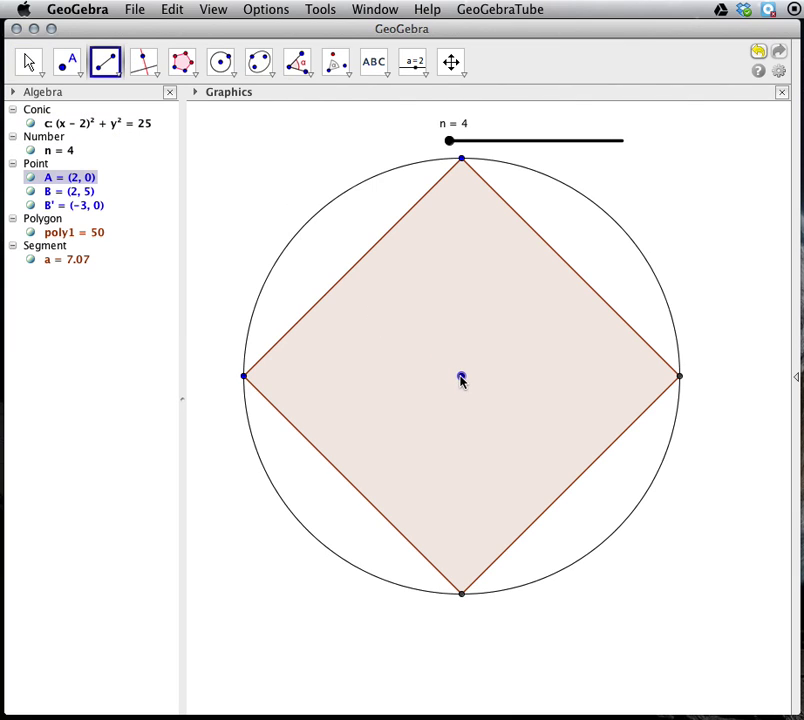
{"action": "left_click", "coordinate": [461, 159]}
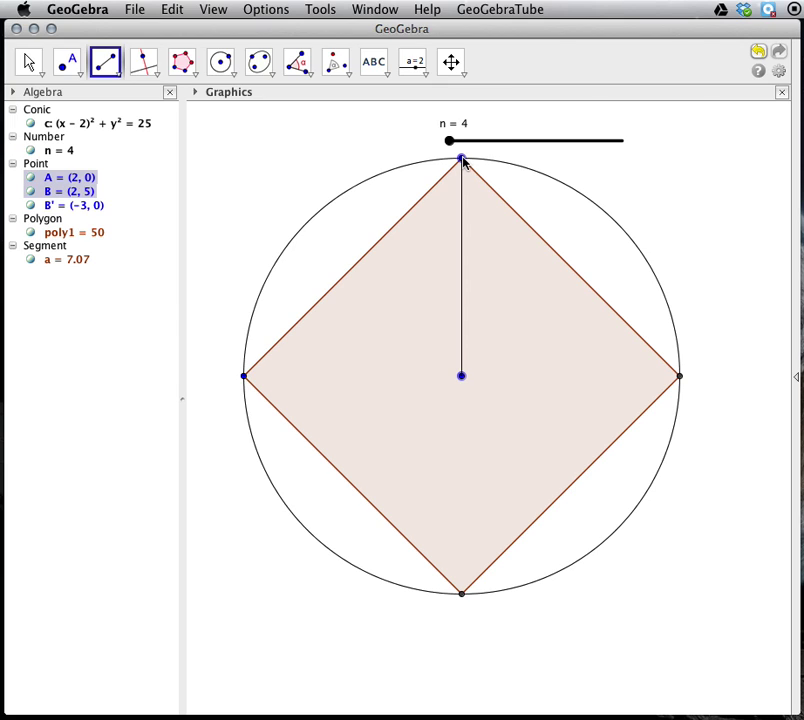
{"action": "left_click", "coordinate": [461, 159]}
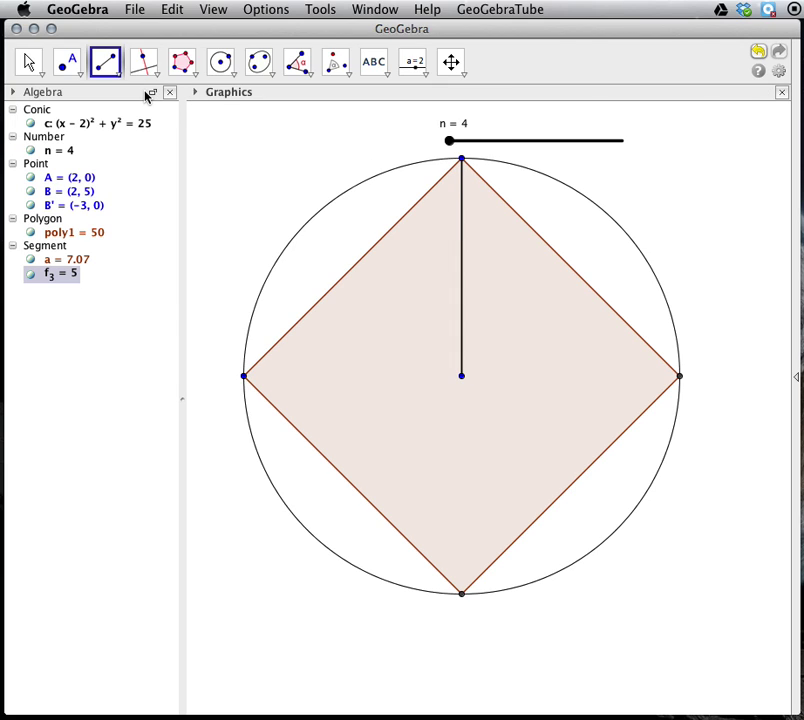
{"action": "left_click", "coordinate": [27, 64]}
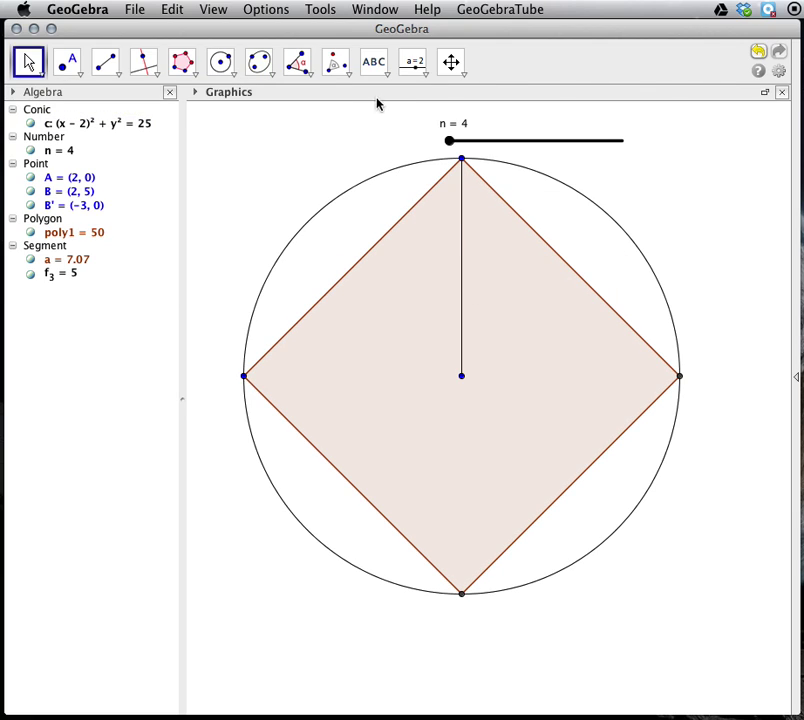
Measure radius f₃ (5) and the square's perimeter (28.28) with Distance or Length.
{"action": "left_click", "coordinate": [311, 78]}
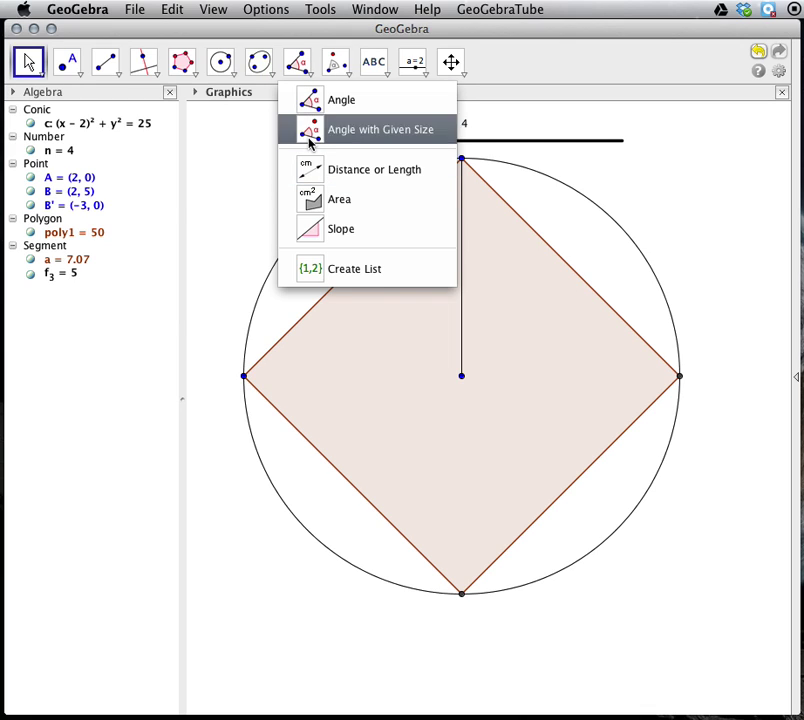
{"action": "left_click", "coordinate": [307, 169]}
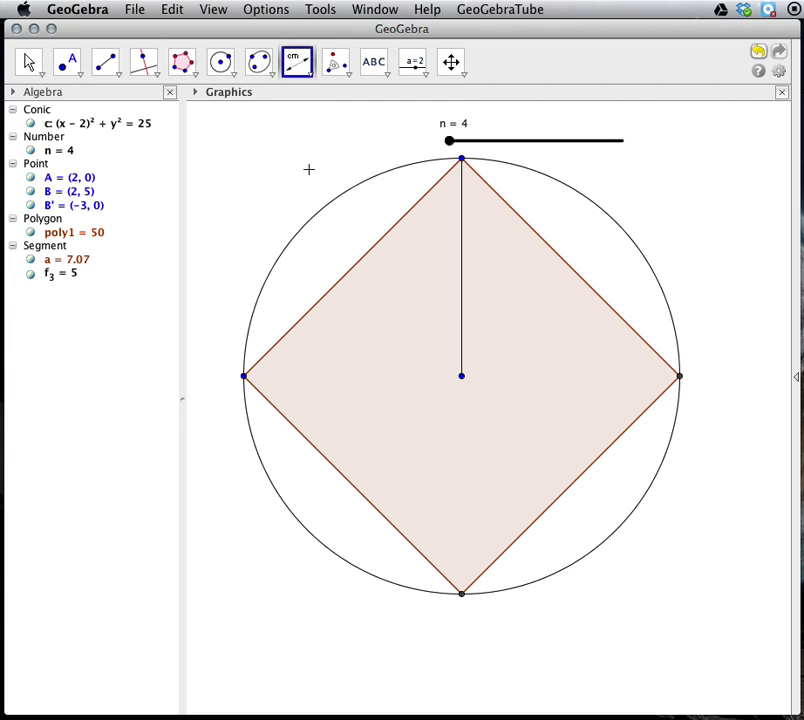
{"action": "left_click", "coordinate": [461, 276]}
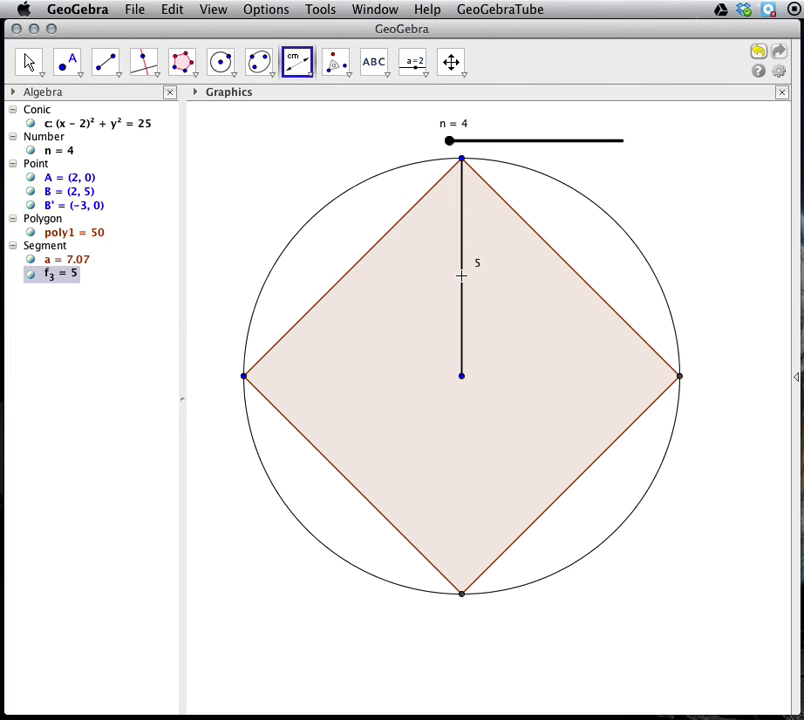
{"action": "left_click", "coordinate": [366, 364]}
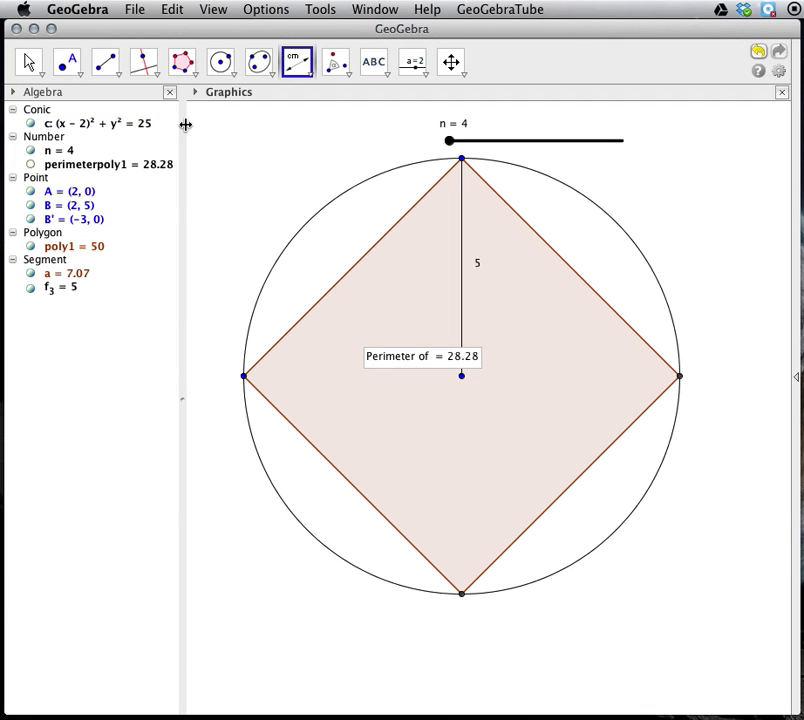
Turn on the Input Bar from the View menu and place the cursor in it.
{"action": "left_click", "coordinate": [214, 10]}
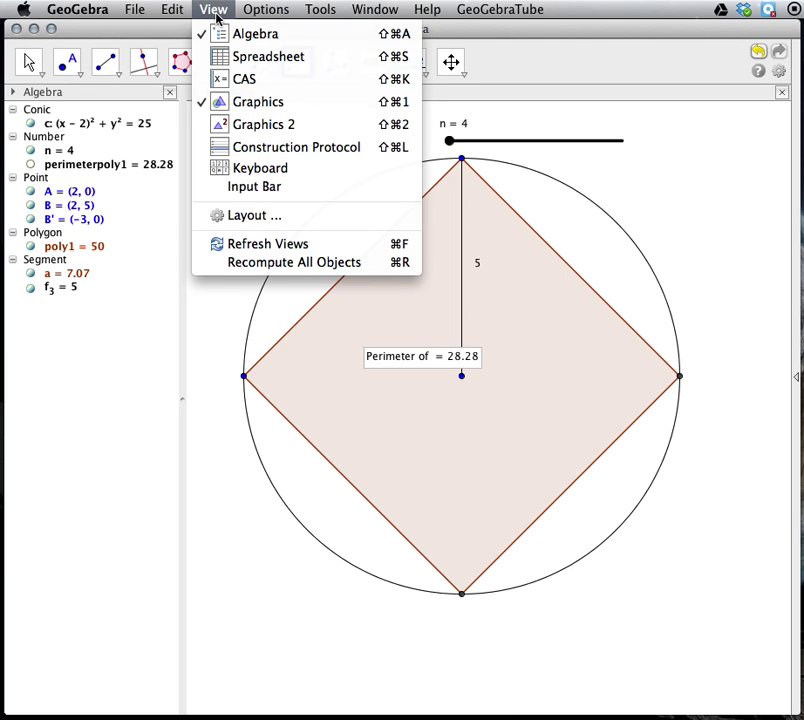
{"action": "left_click", "coordinate": [238, 188]}
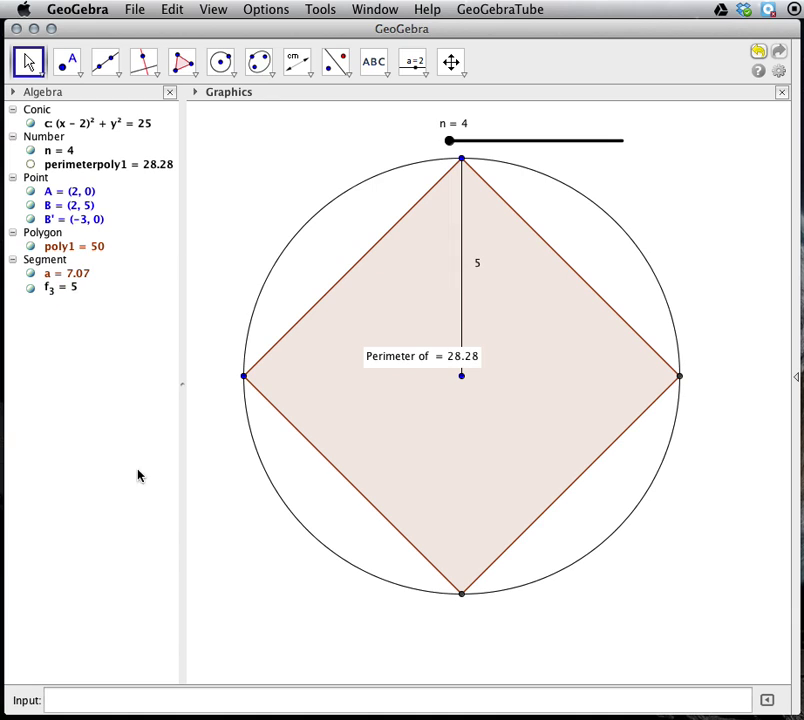
{"action": "left_click", "coordinate": [92, 702]}
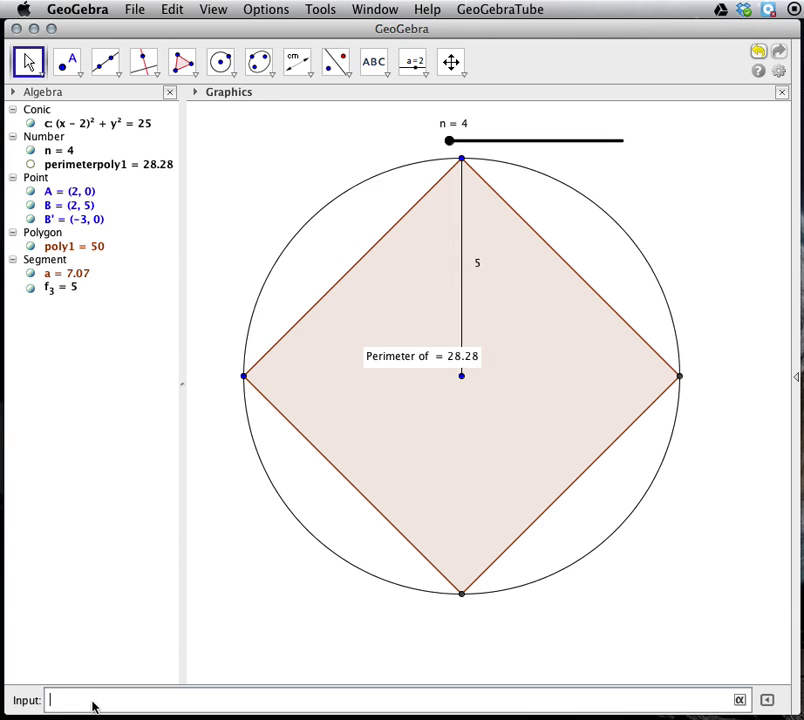
Enter perimeterpoly1/(2*f_3) to define number o = 2.83.
{"action": "type", "text": "perimeter"}
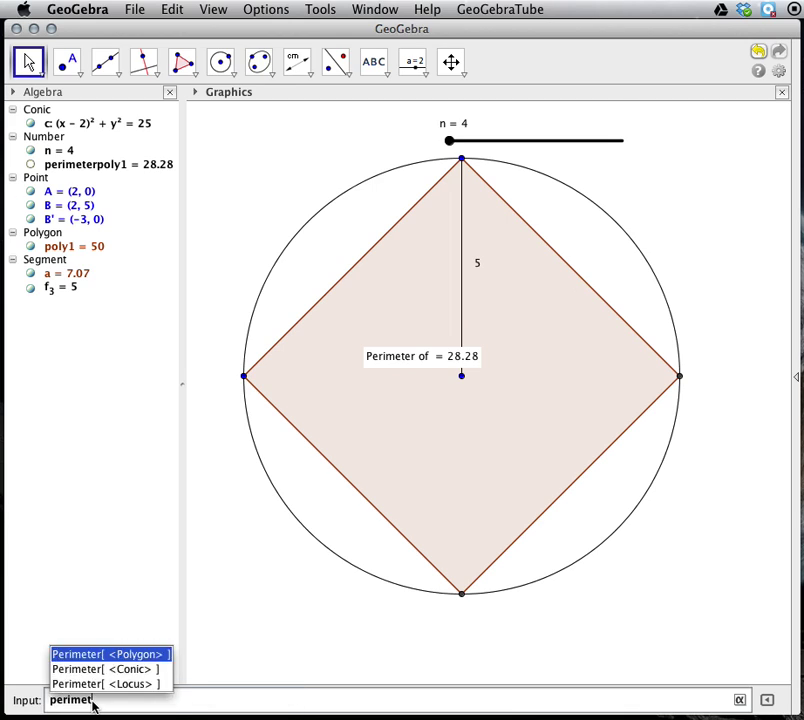
{"action": "type", "text": "poly1/(2*f_3"}
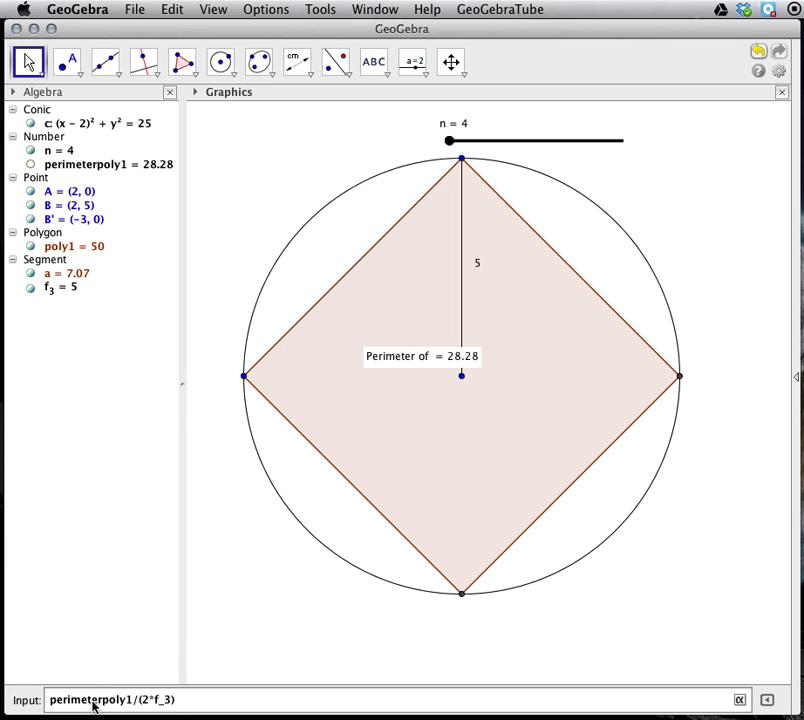
{"action": "key", "text": "Return"}
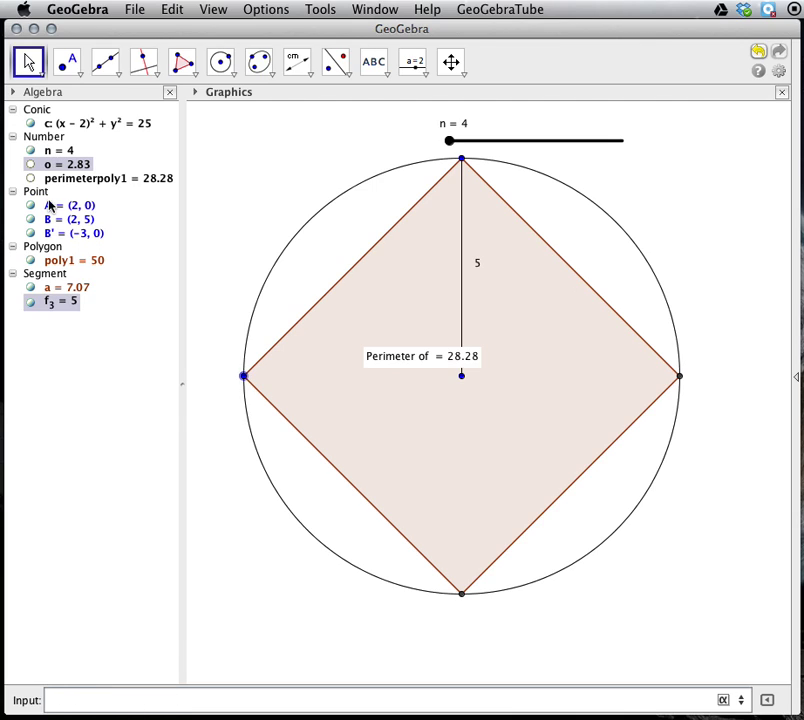
{"action": "mouse_move", "coordinate": [40, 170]}
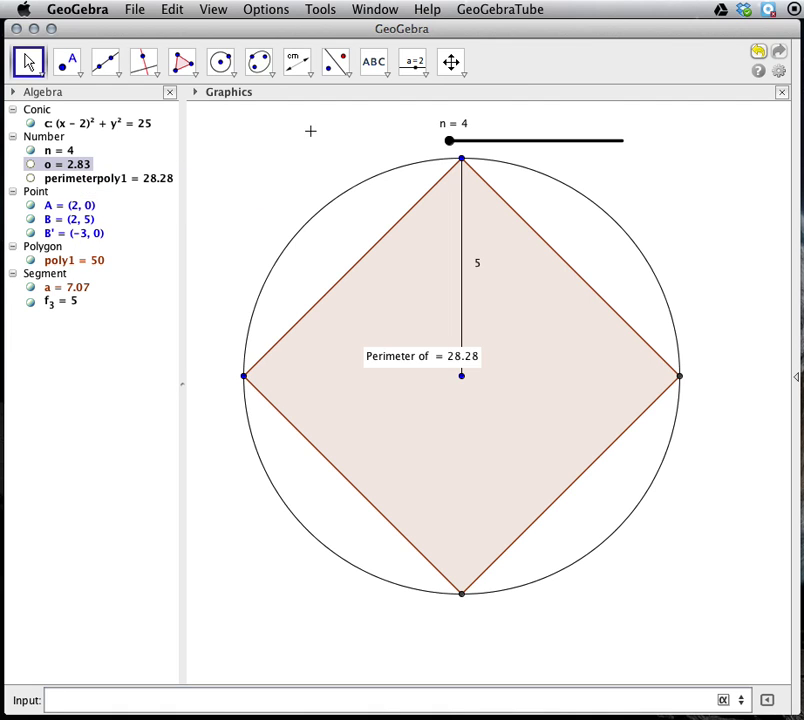
Set n to 3, switch rounding to 15 decimal places, and widen the Algebra panel.
{"action": "left_click", "coordinate": [450, 145]}
{"action": "mouse_move", "coordinate": [450, 145]}
{"action": "left_mouse_down"}
{"action": "mouse_move", "coordinate": [594, 144]}
{"action": "mouse_move", "coordinate": [448, 137]}
{"action": "left_mouse_up"}
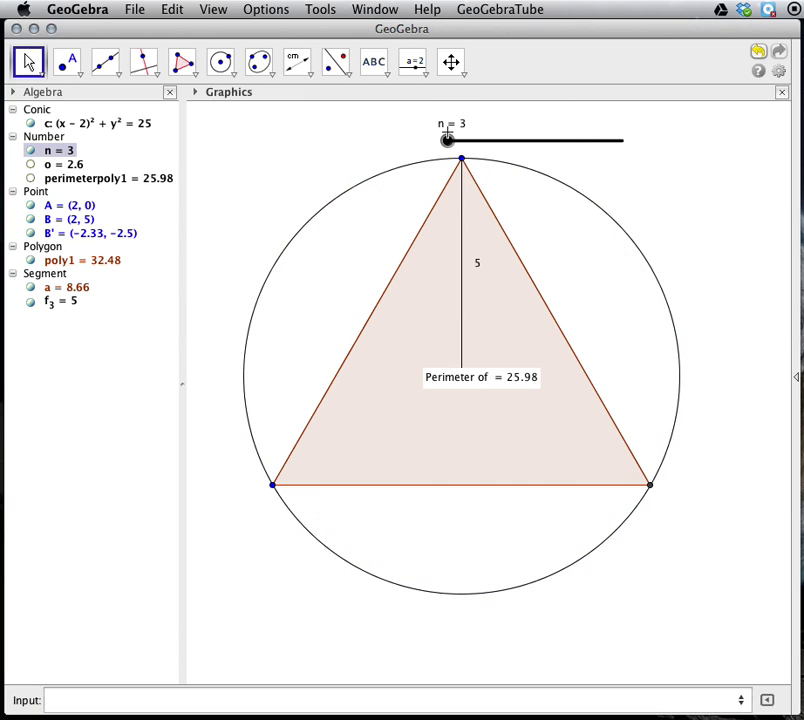
{"action": "left_click", "coordinate": [266, 11]}
{"action": "mouse_move", "coordinate": [301, 76]}
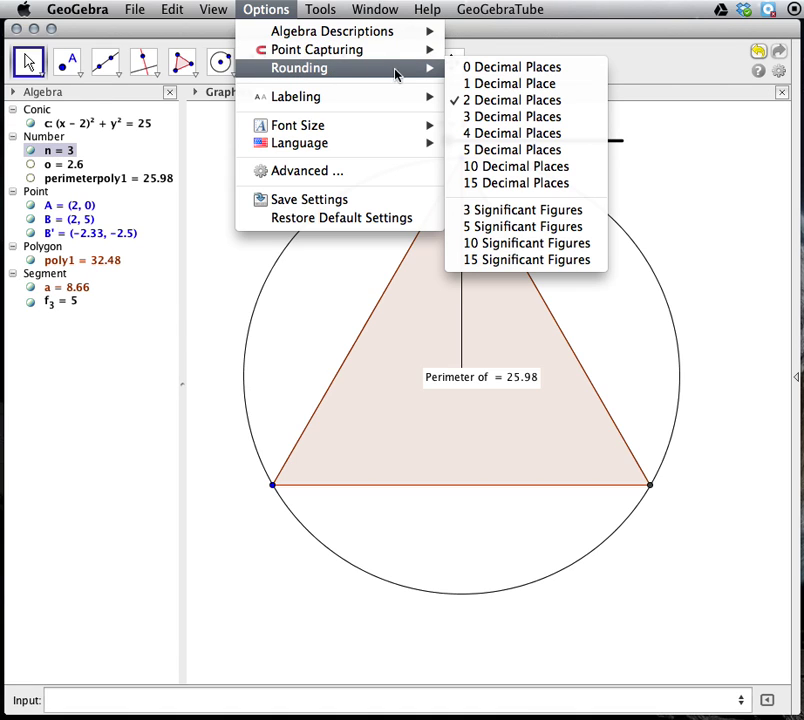
{"action": "left_click", "coordinate": [497, 186]}
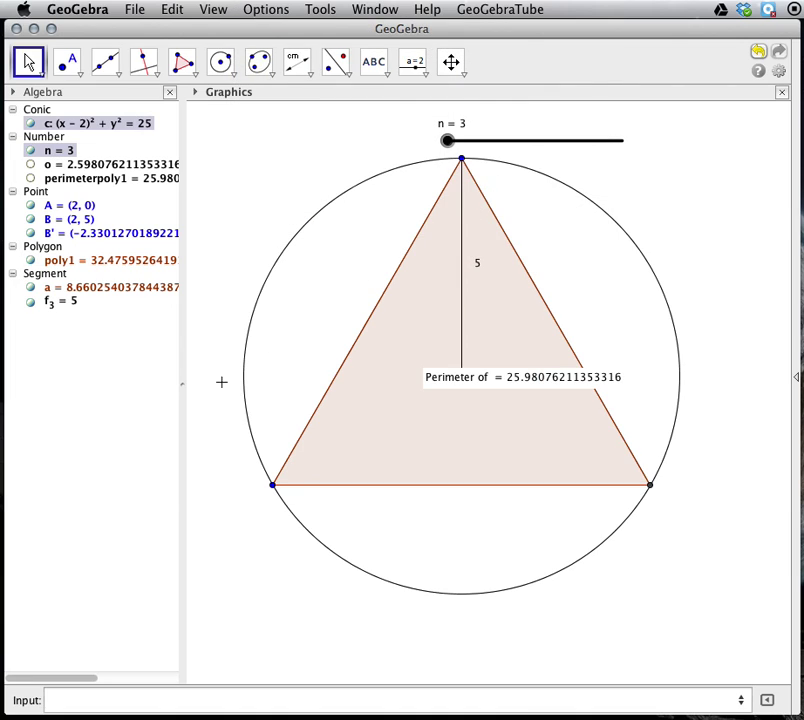
{"action": "left_click_drag", "start_coordinate": [185, 388], "coordinate": [221, 393]}
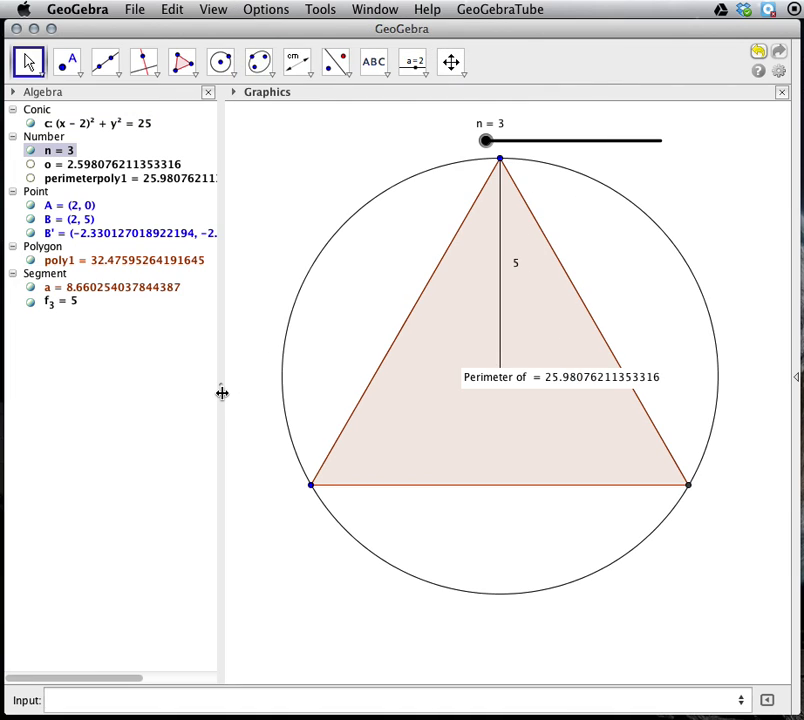
Hide the triangle poly1 with its perimeter label, then re-show only the triangle via its Algebra bullet.
{"action": "right_click", "coordinate": [545, 383]}
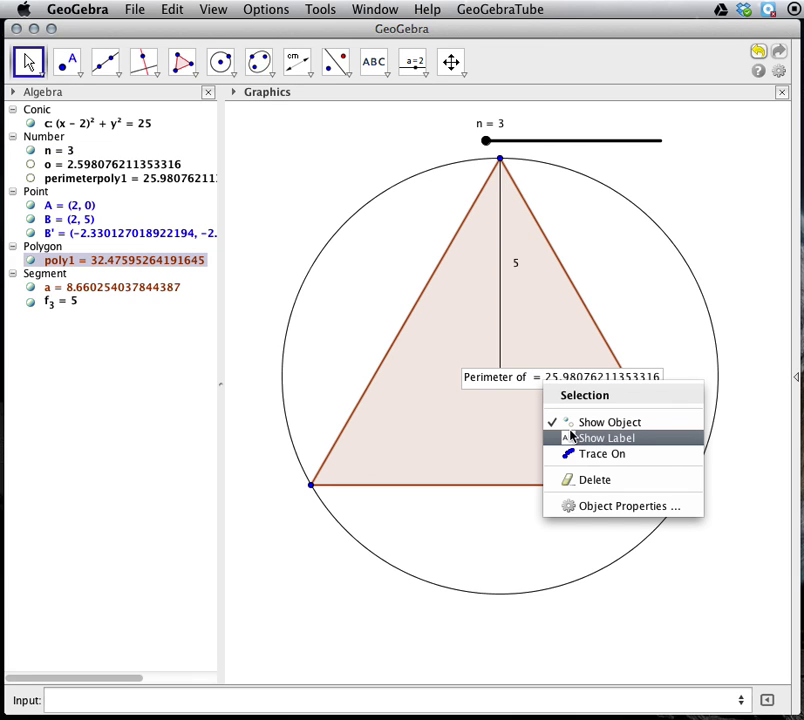
{"action": "mouse_move", "coordinate": [494, 378]}
{"action": "left_mouse_down"}
{"action": "mouse_move", "coordinate": [450, 383]}
{"action": "mouse_move", "coordinate": [506, 364]}
{"action": "mouse_move", "coordinate": [500, 377]}
{"action": "left_mouse_up"}
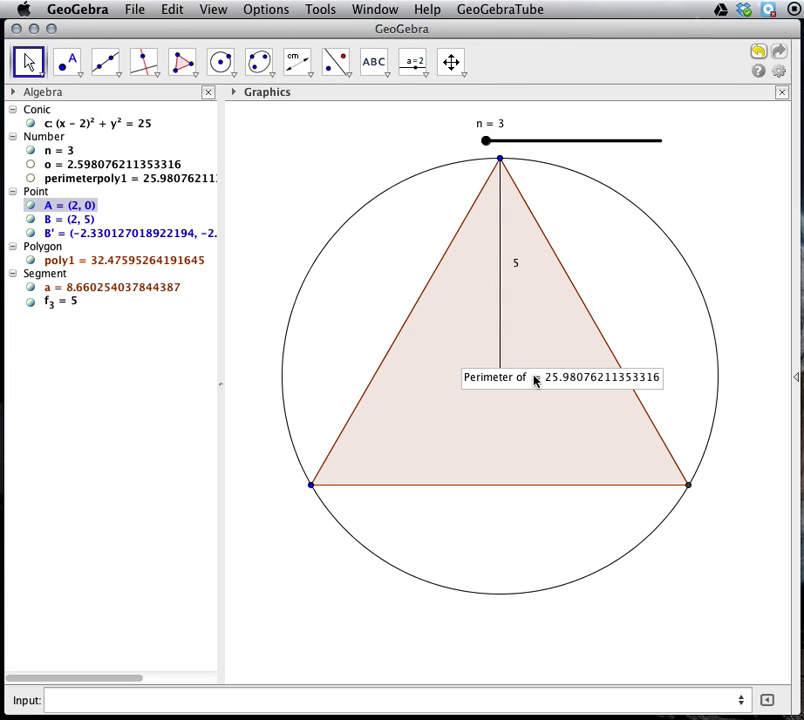
{"action": "right_click", "coordinate": [535, 380]}
{"action": "left_click", "coordinate": [560, 417]}
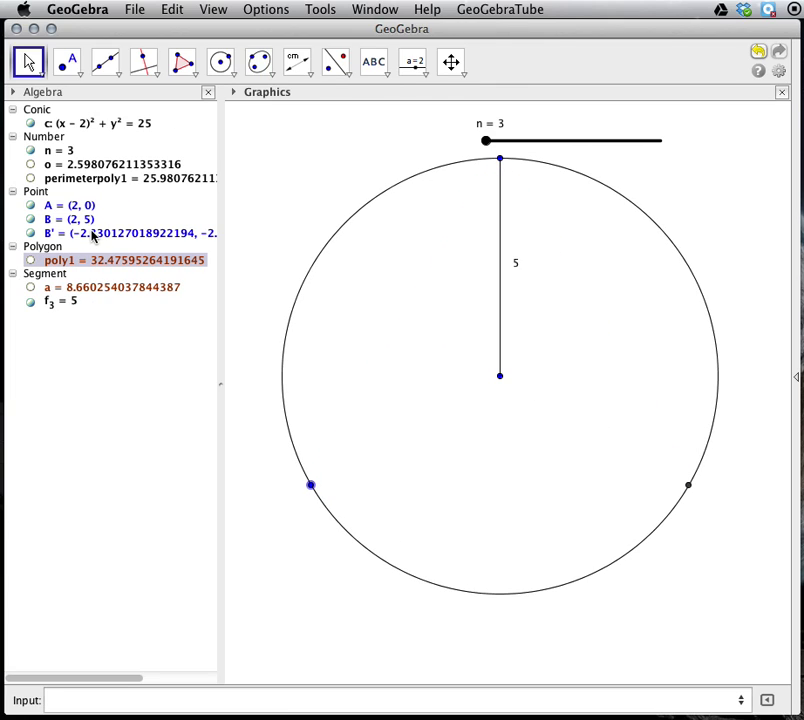
{"action": "left_click", "coordinate": [31, 260]}
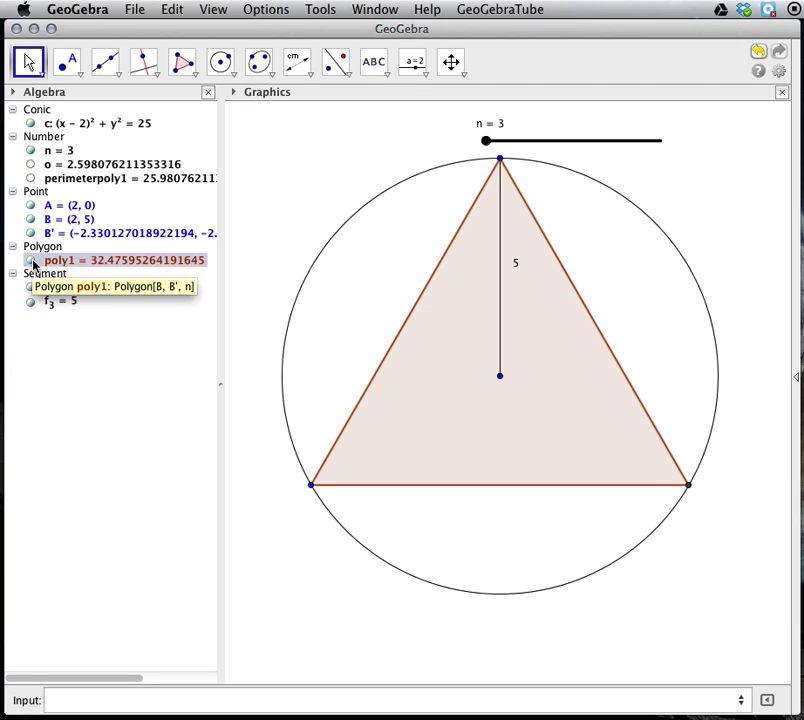
Start a new text below the circle reading 'Pi ≈' using the Symbols list.
{"action": "left_click", "coordinate": [373, 66]}
{"action": "left_click", "coordinate": [391, 622]}
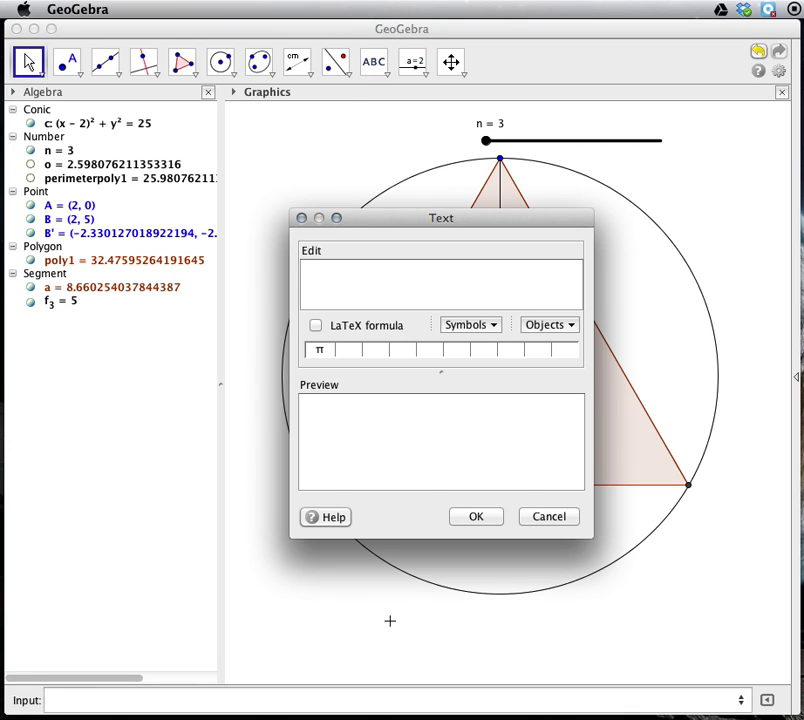
{"action": "type", "text": "Pi"}
{"action": "left_click", "coordinate": [483, 327]}
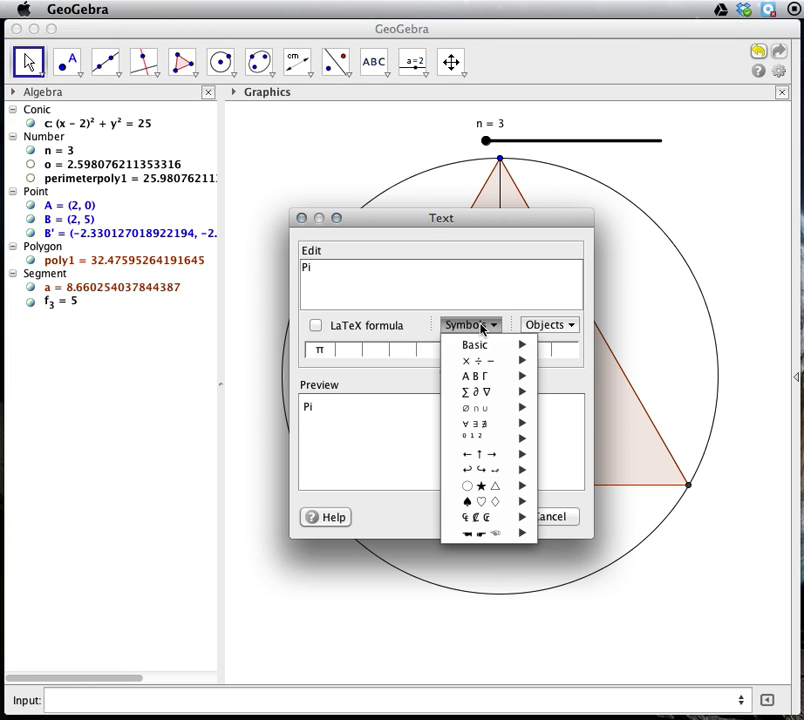
{"action": "mouse_move", "coordinate": [475, 360]}
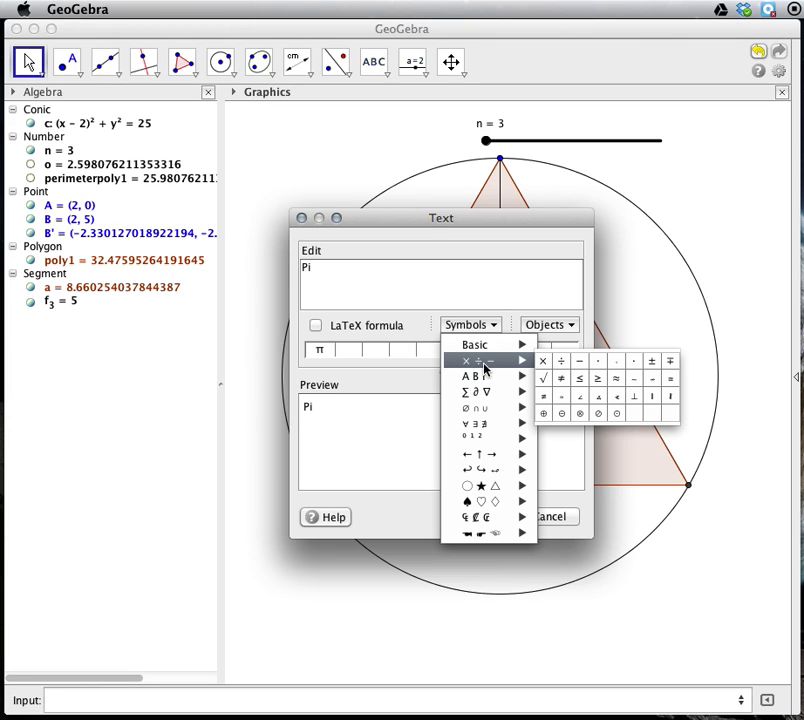
{"action": "left_click", "coordinate": [616, 378]}
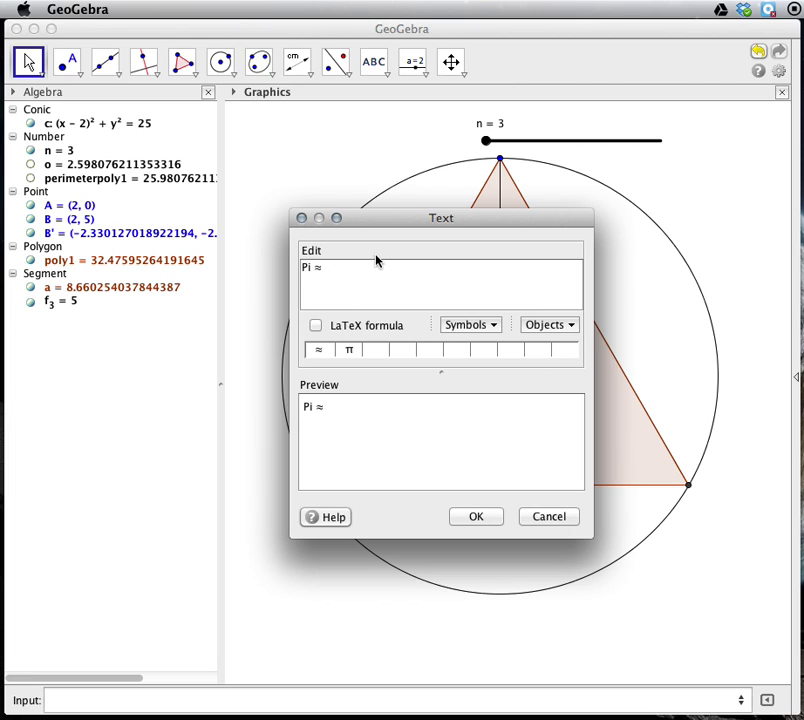
Insert object o into the text and confirm, showing 'Pi ≈ 2.598076211353316'.
{"action": "left_click", "coordinate": [546, 328]}
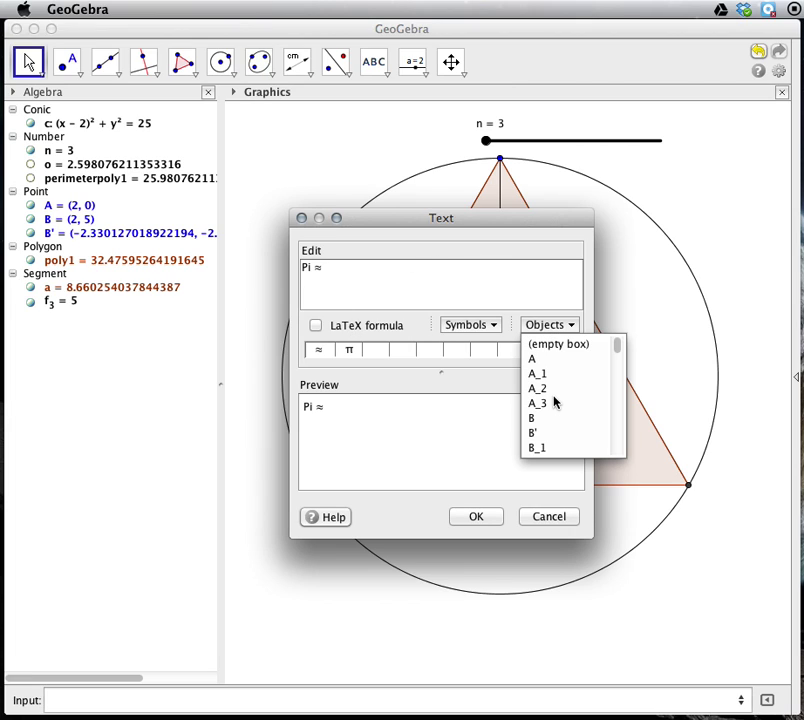
{"action": "scroll", "coordinate": [554, 401], "scroll_direction": "down", "scroll_amount": 12}
{"action": "scroll", "coordinate": [554, 401], "scroll_direction": "down", "scroll_amount": 15}
{"action": "scroll", "coordinate": [554, 401], "scroll_direction": "down", "scroll_amount": 12}
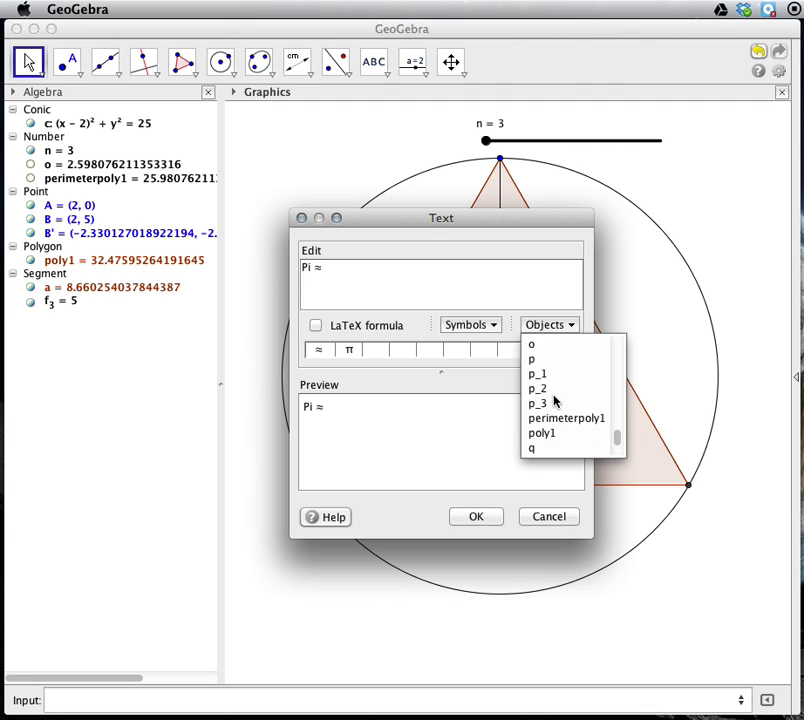
{"action": "left_click", "coordinate": [533, 346]}
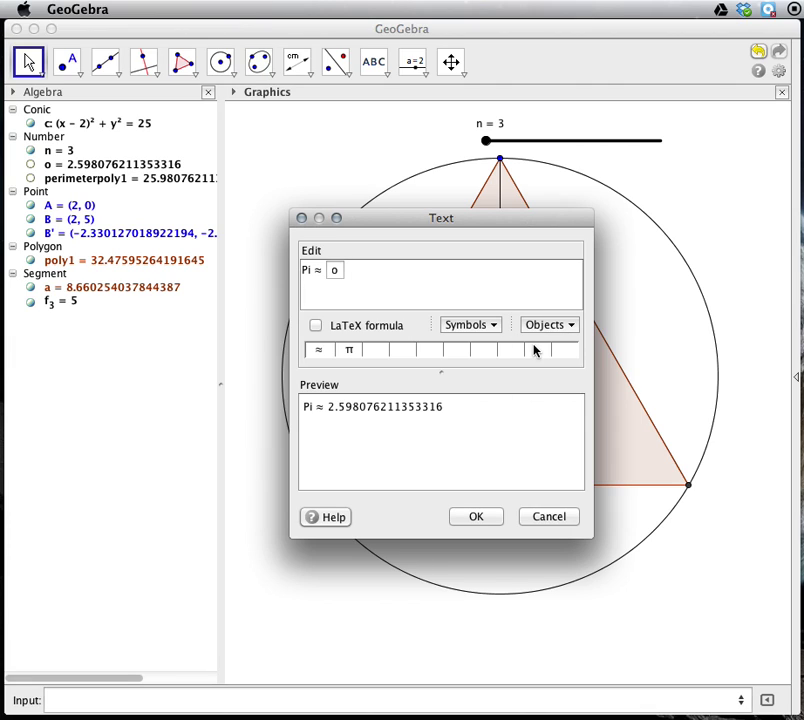
{"action": "left_click", "coordinate": [478, 519]}
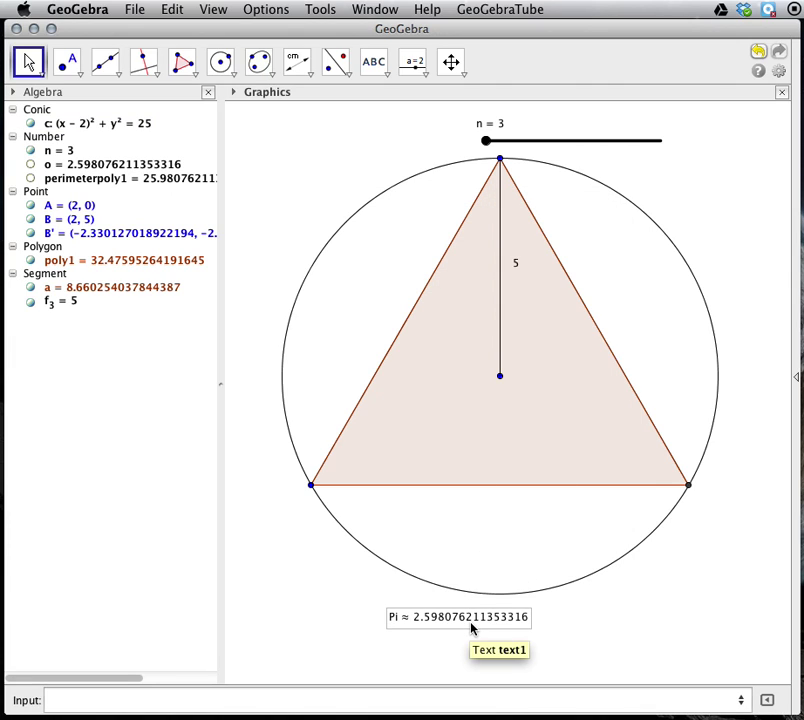
Set the Pi text to Large, centre it under the circle, and close the Algebra view.
{"action": "left_click_drag", "start_coordinate": [485, 626], "coordinate": [520, 619]}
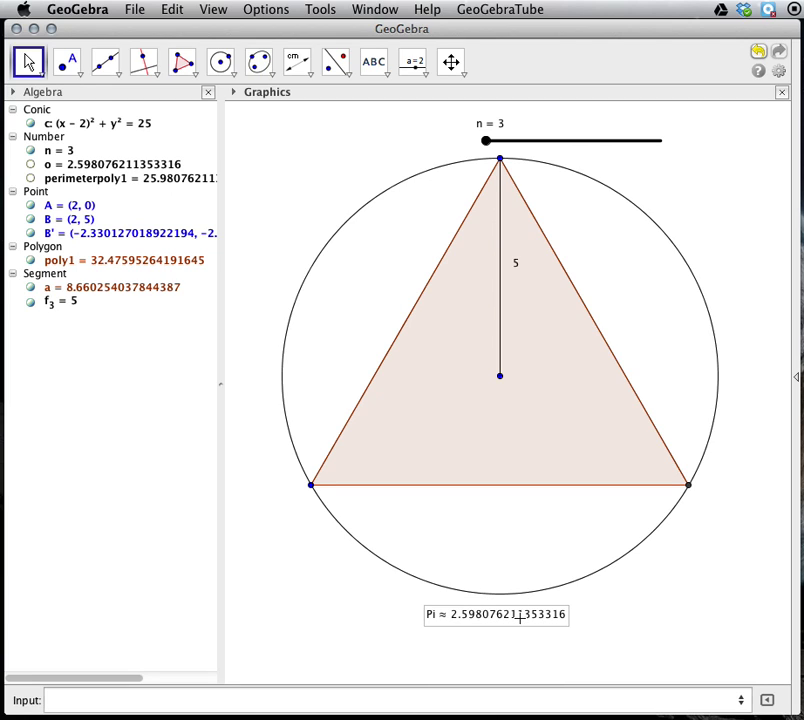
{"action": "left_click", "coordinate": [233, 93]}
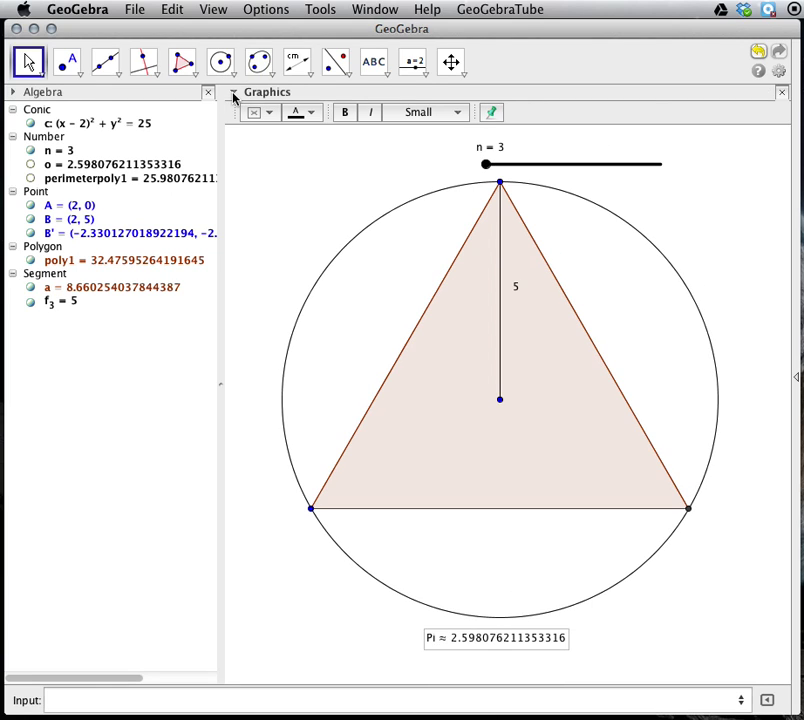
{"action": "left_click", "coordinate": [457, 112]}
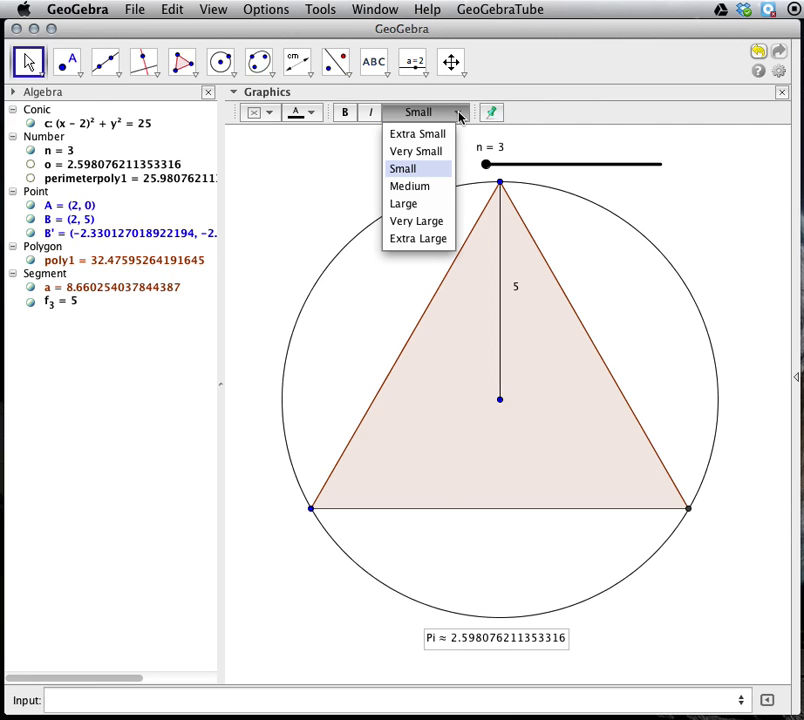
{"action": "left_click", "coordinate": [415, 203]}
{"action": "left_click_drag", "start_coordinate": [547, 641], "coordinate": [504, 645]}
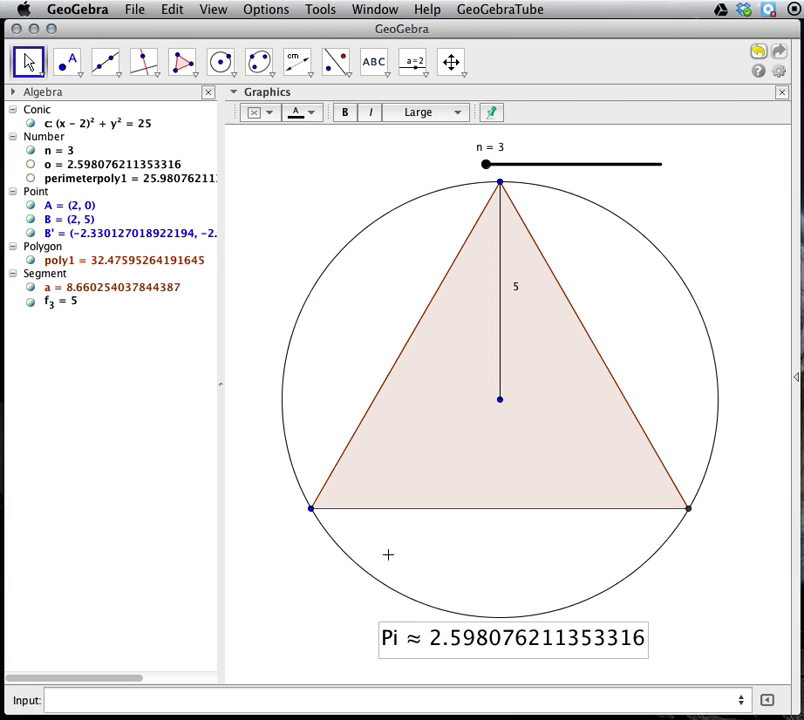
{"action": "left_click", "coordinate": [208, 92]}
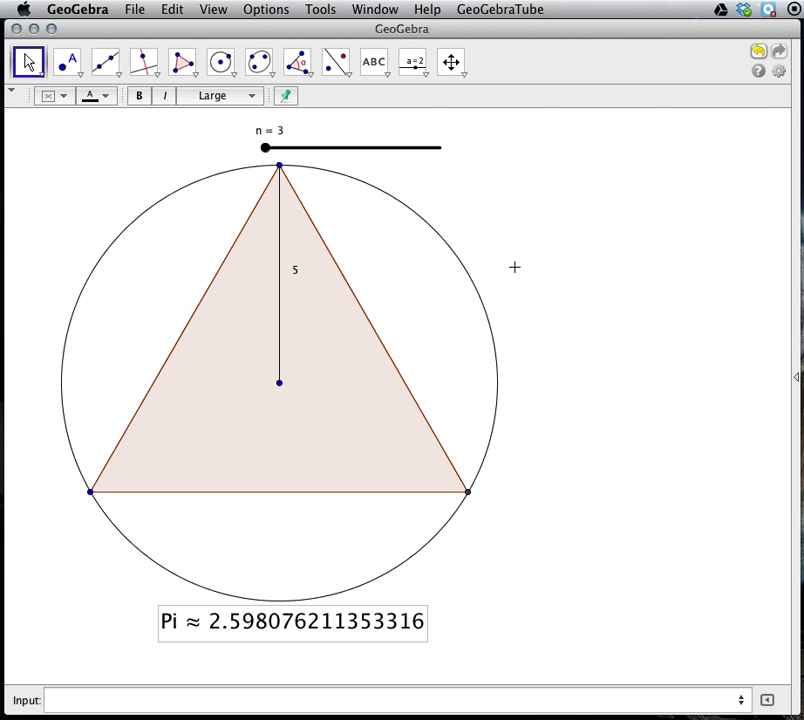
Drag slider n to 100 so Pi reads 3.141075907812817.
{"action": "left_click_drag", "start_coordinate": [265, 147], "coordinate": [439, 148]}
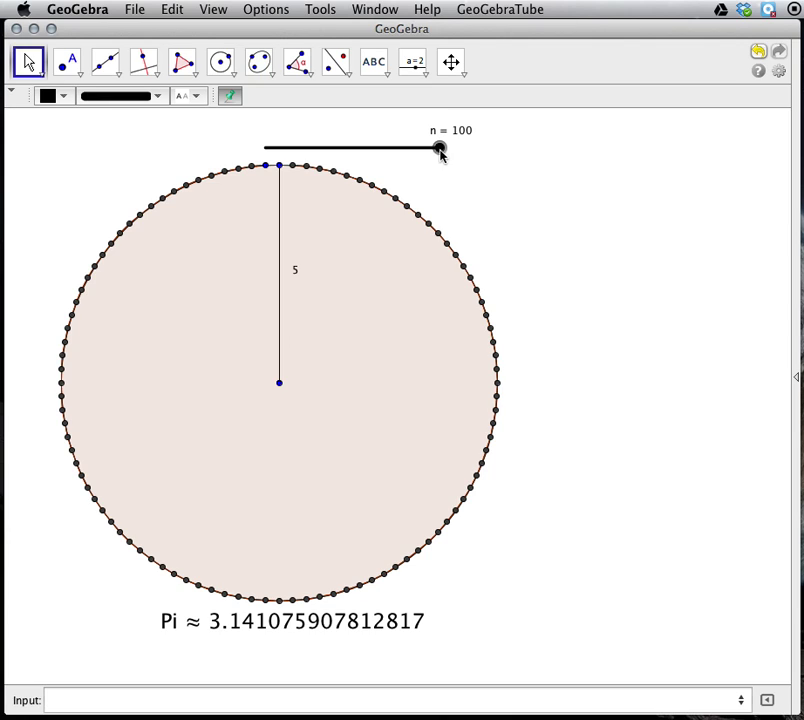
Raise slider n's maximum to 250, push n to 250, then bring it back to 8.
{"action": "right_click", "coordinate": [440, 148]}
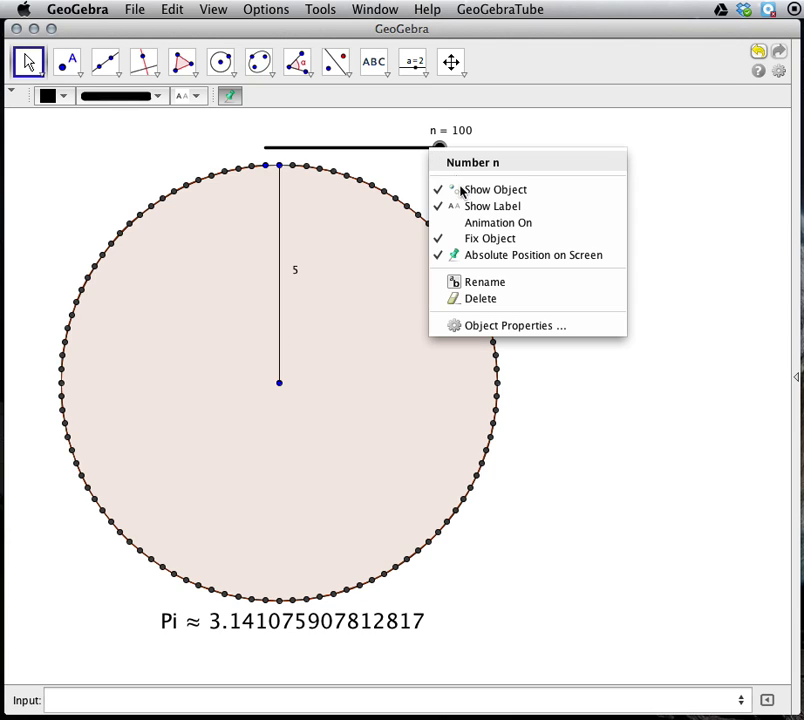
{"action": "left_click", "coordinate": [497, 332]}
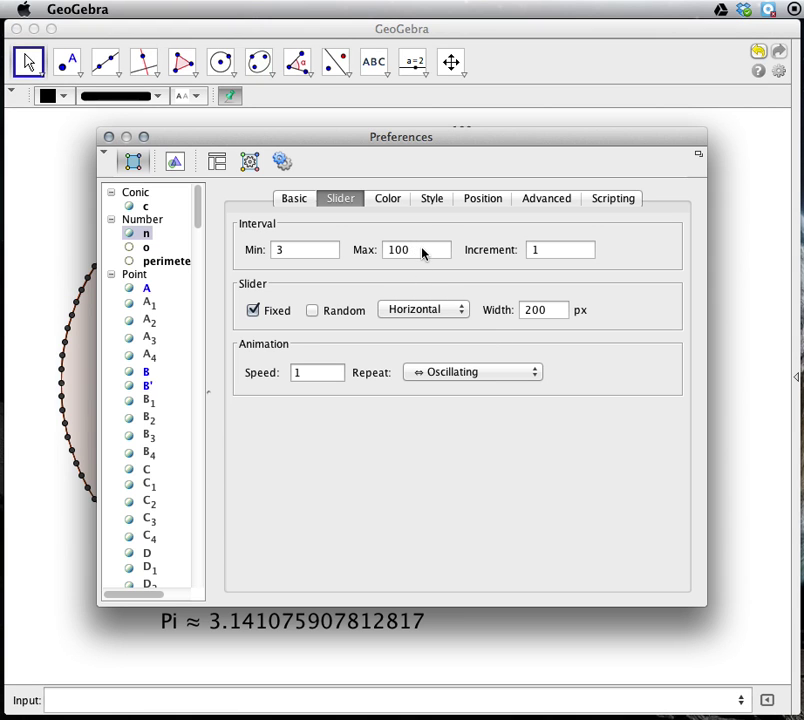
{"action": "left_click_drag", "start_coordinate": [414, 252], "coordinate": [388, 254]}
{"action": "type", "text": "250"}
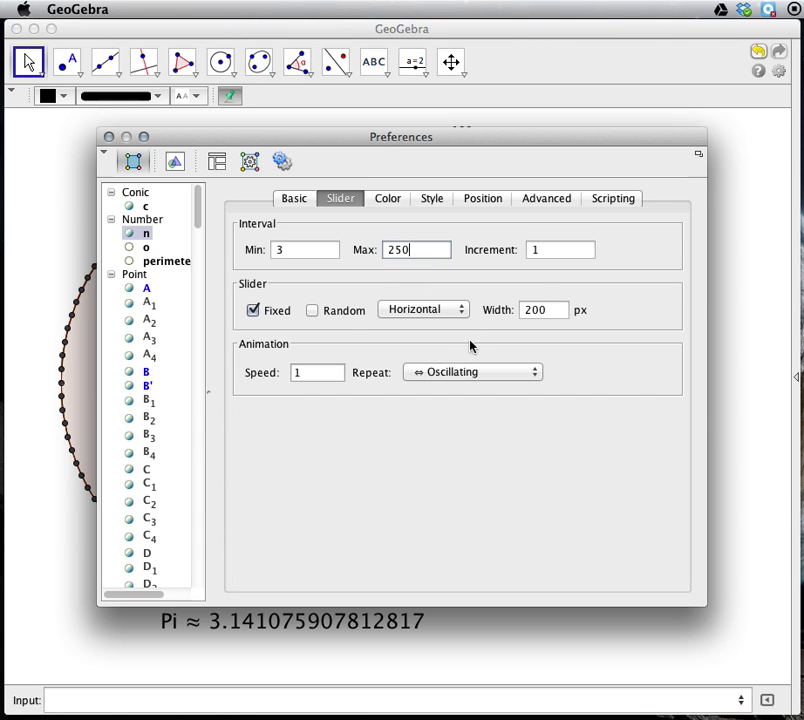
{"action": "left_click", "coordinate": [108, 137]}
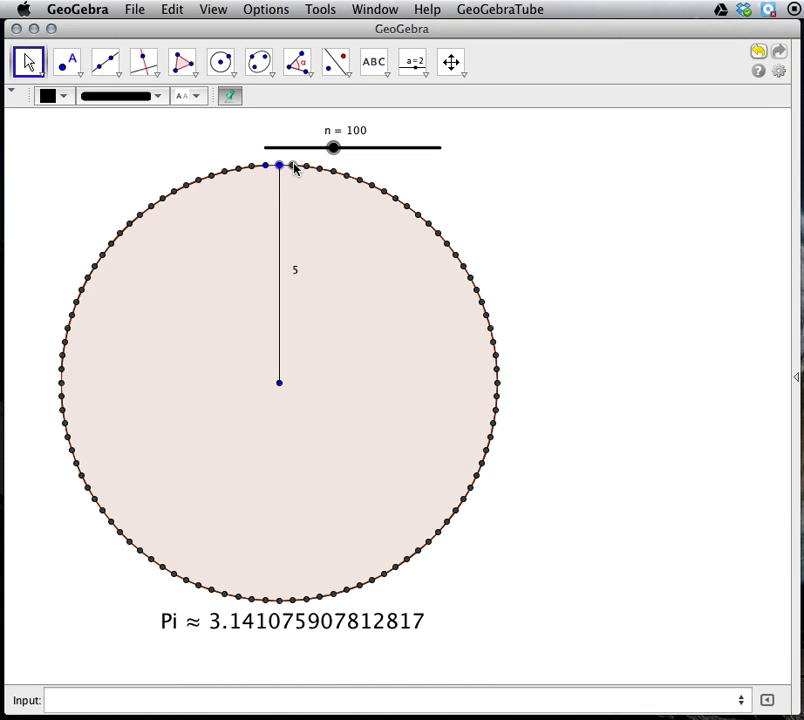
{"action": "left_click_drag", "start_coordinate": [333, 148], "coordinate": [473, 157]}
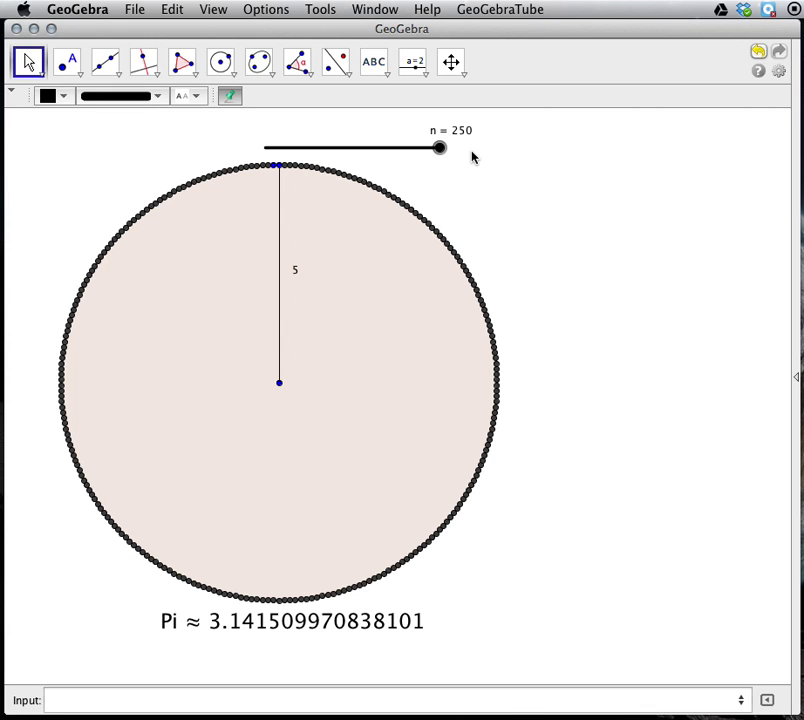
{"action": "left_click_drag", "start_coordinate": [443, 148], "coordinate": [268, 145]}
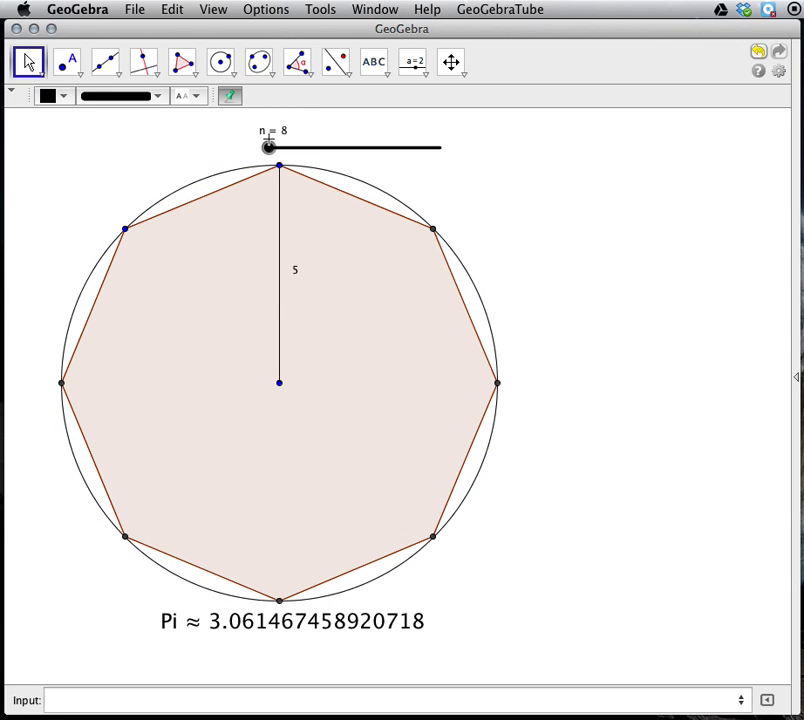